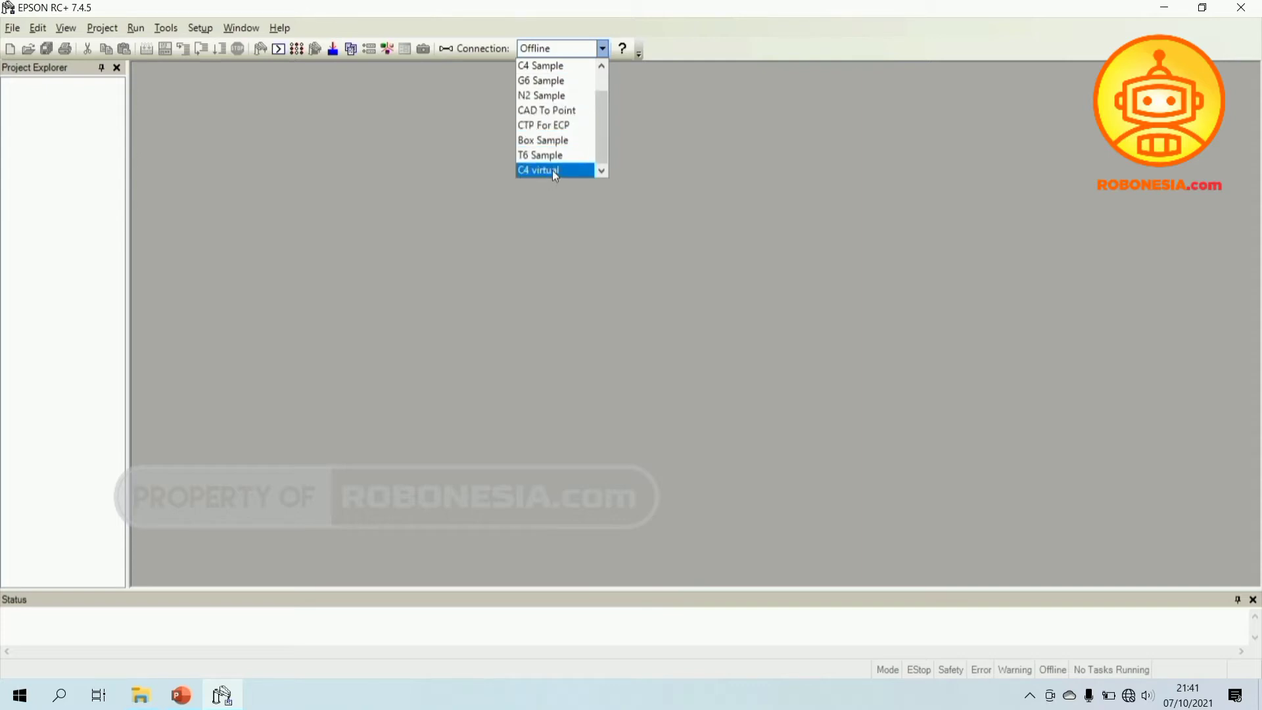
- Open the PC to Controller Communications settings
left_click(480, 8)
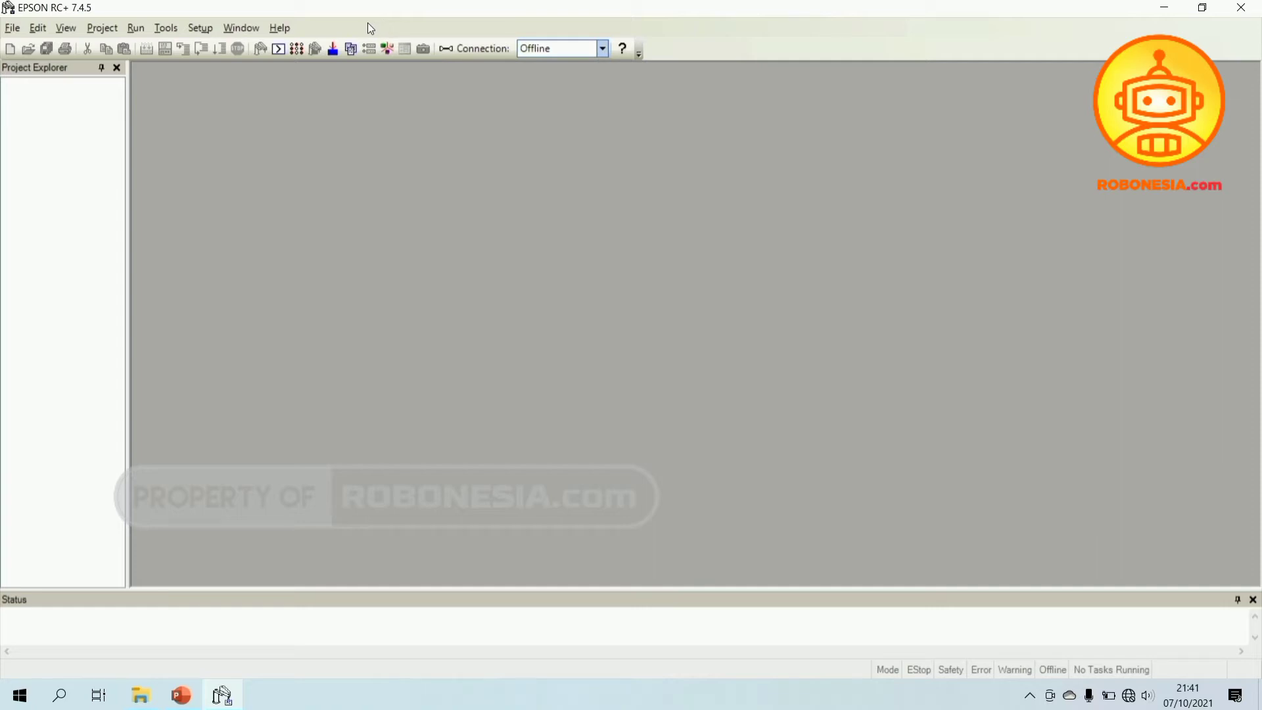
left_click(201, 29)
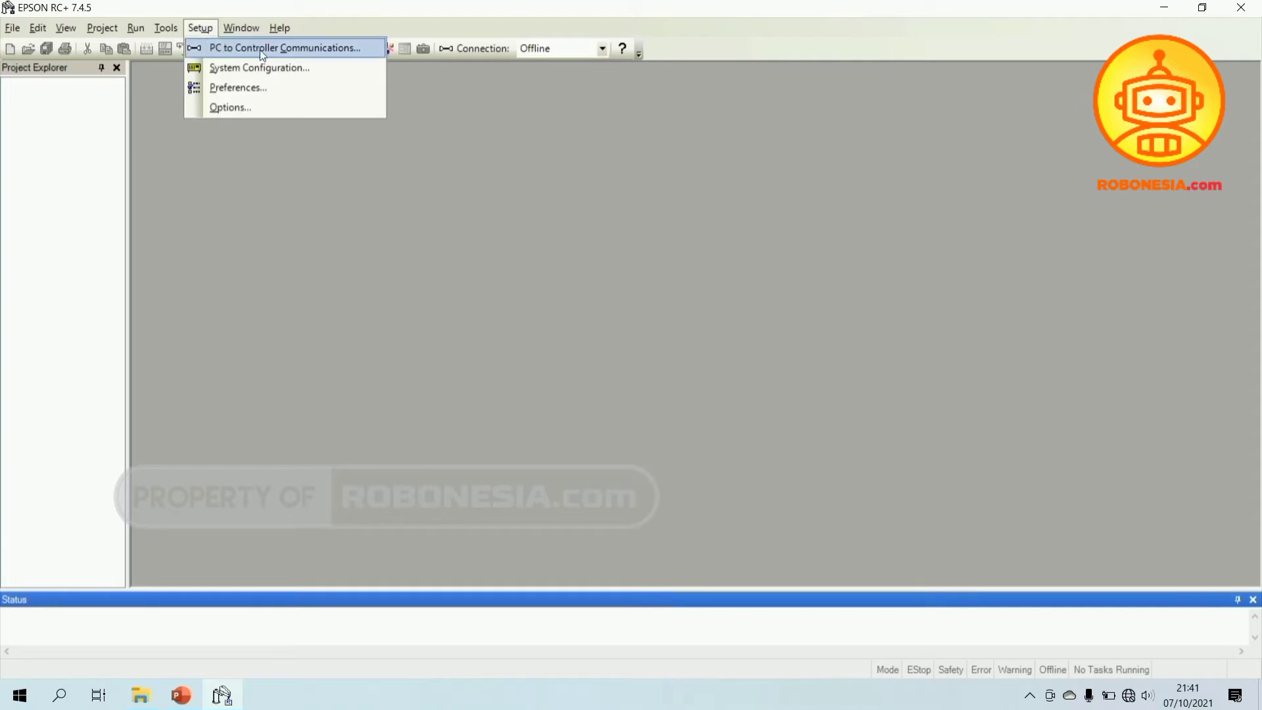
left_click(293, 56)
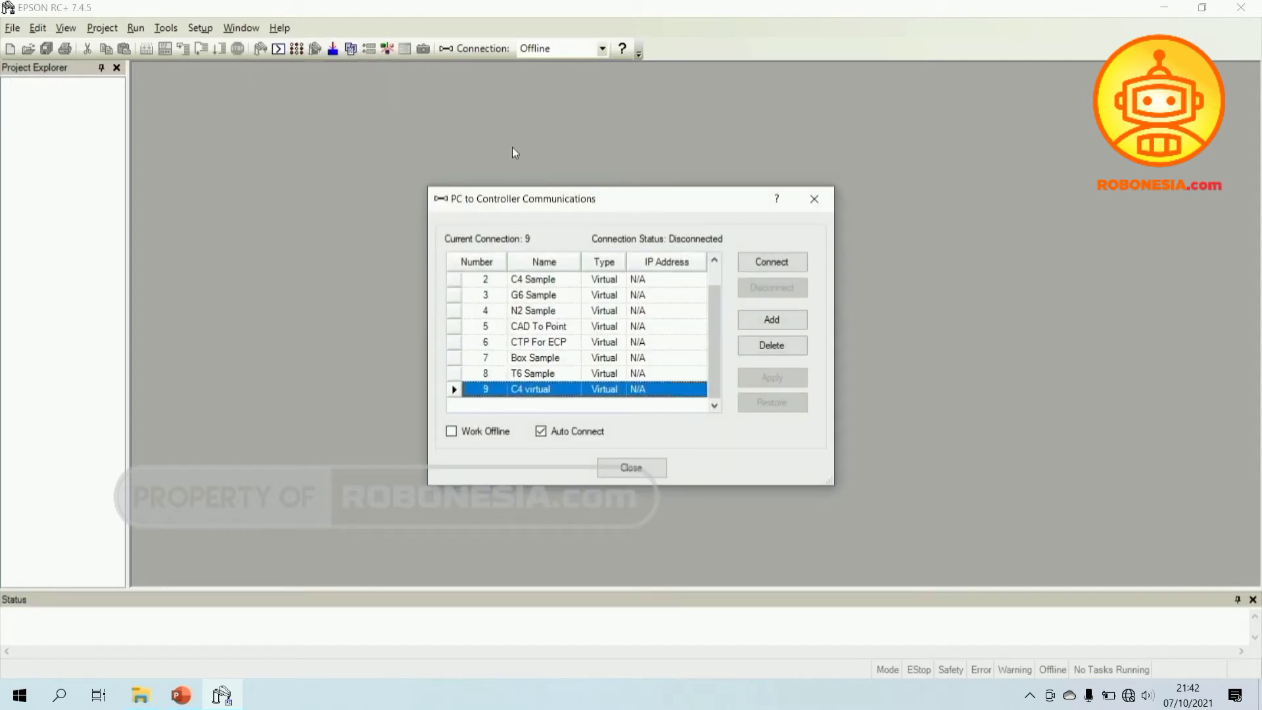
- Examine the controller connection list, comparing the USB entry with the virtual entries such as C4 Sample
left_click_drag(713, 306, 715, 282)
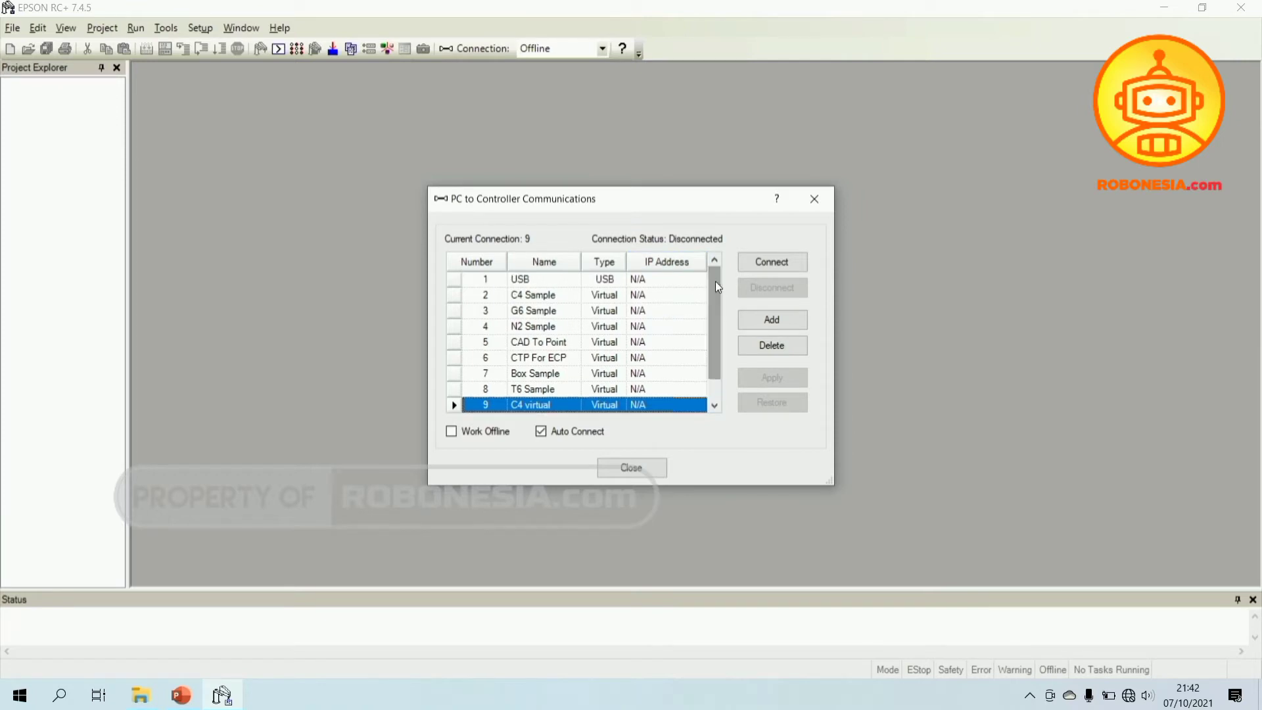
left_click(611, 282)
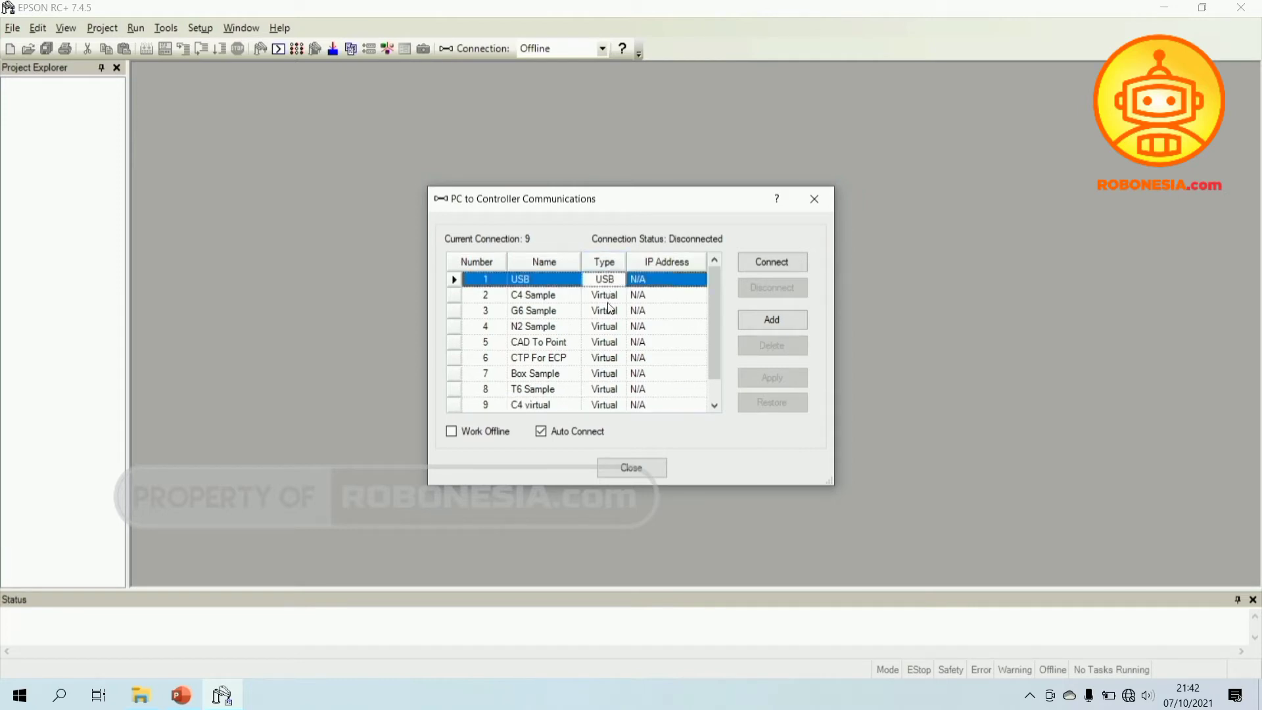
left_click(609, 300)
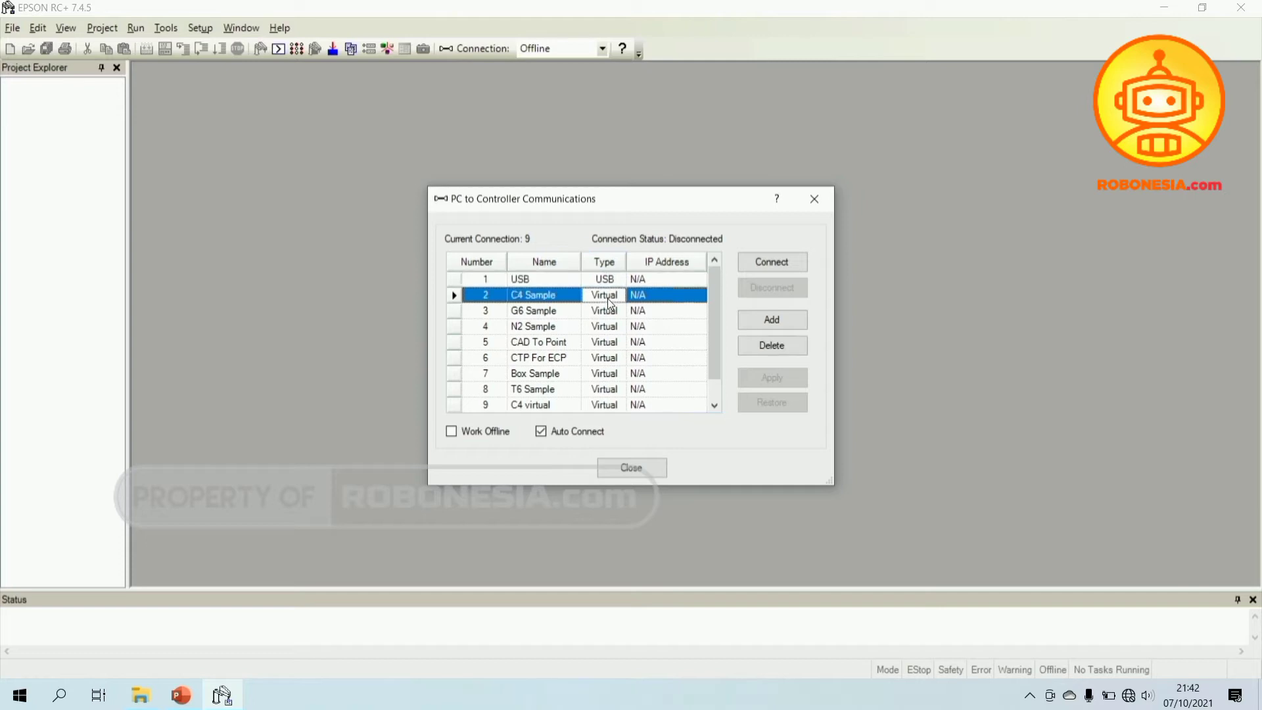
left_click(605, 284)
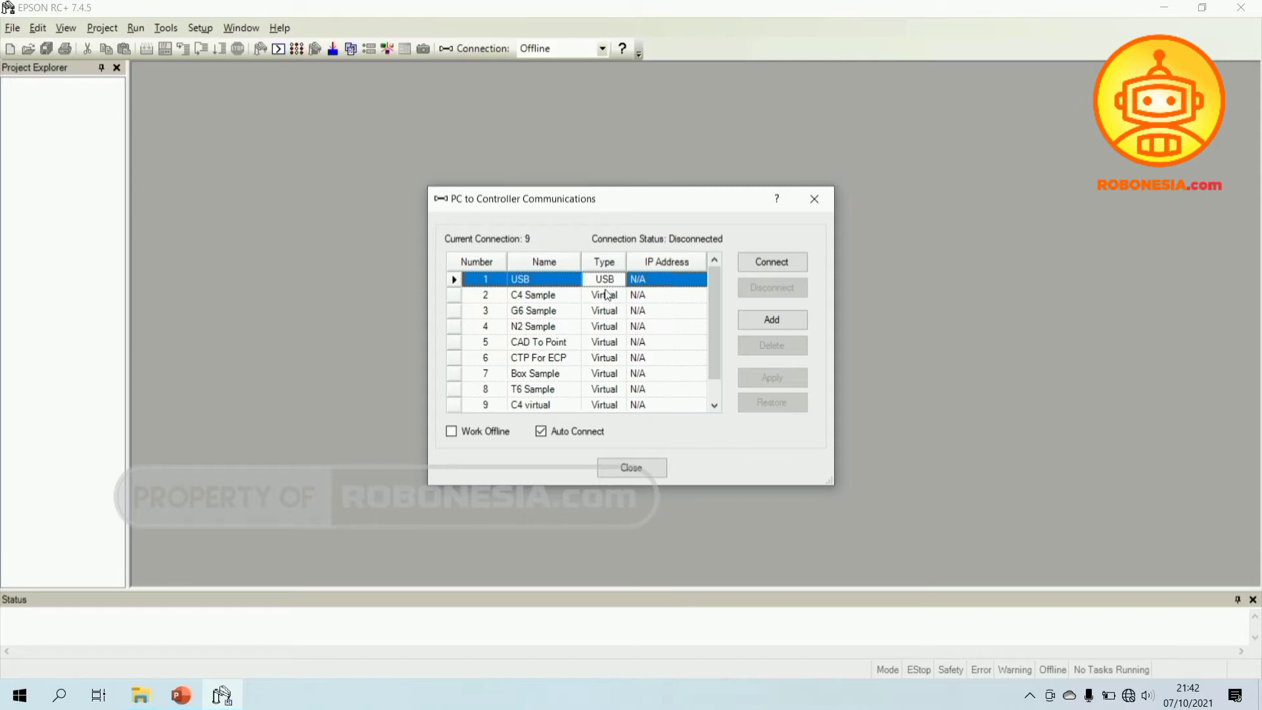
left_click(608, 301)
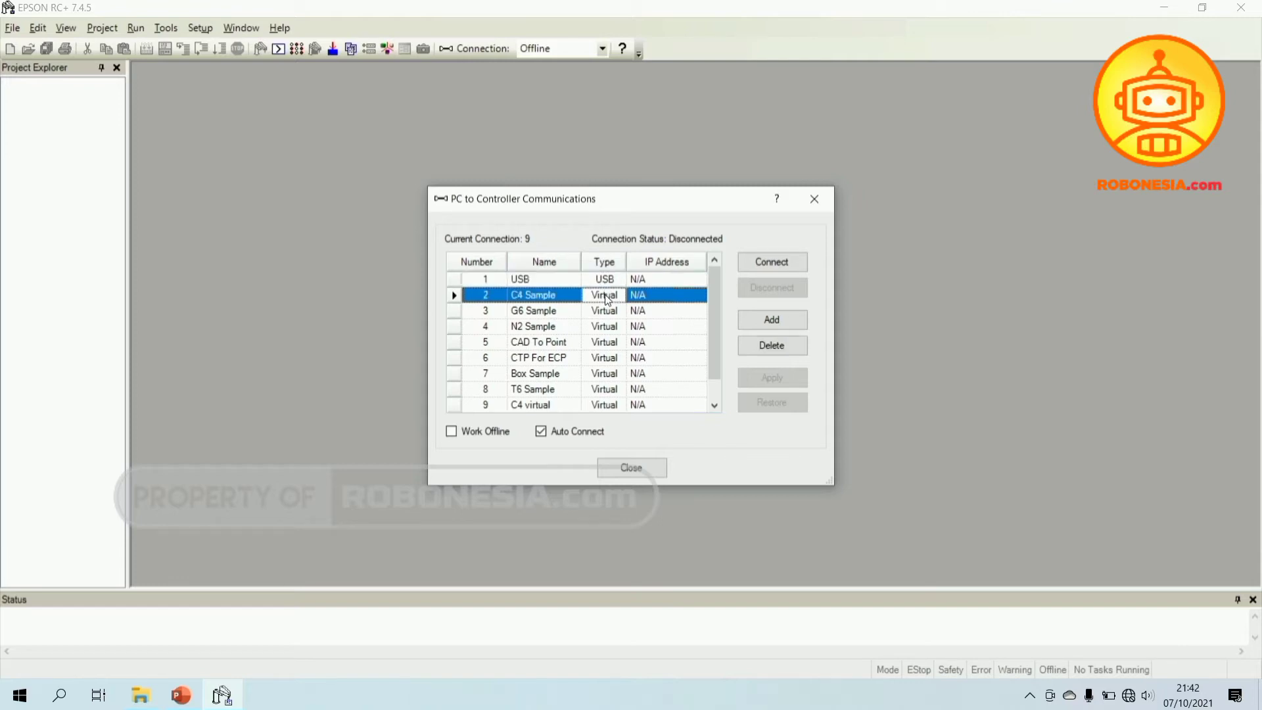
scroll(608, 300, "down", 1)
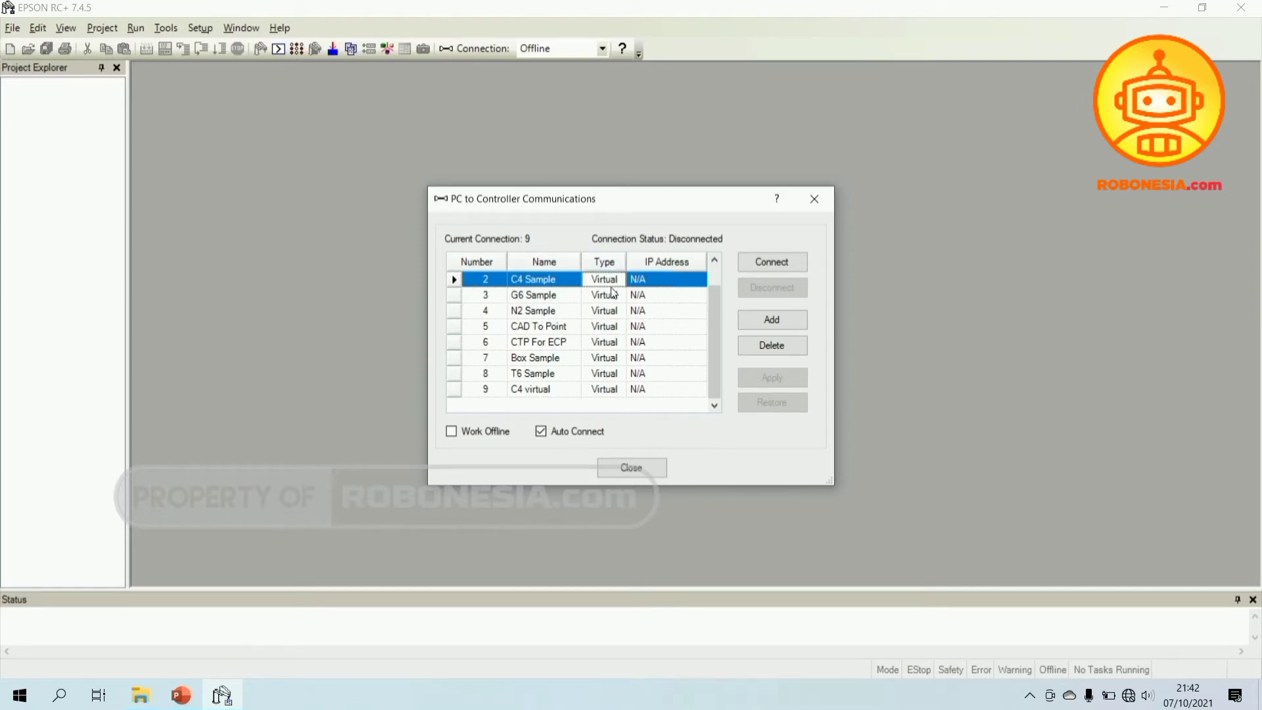
left_click_drag(716, 286, 715, 281)
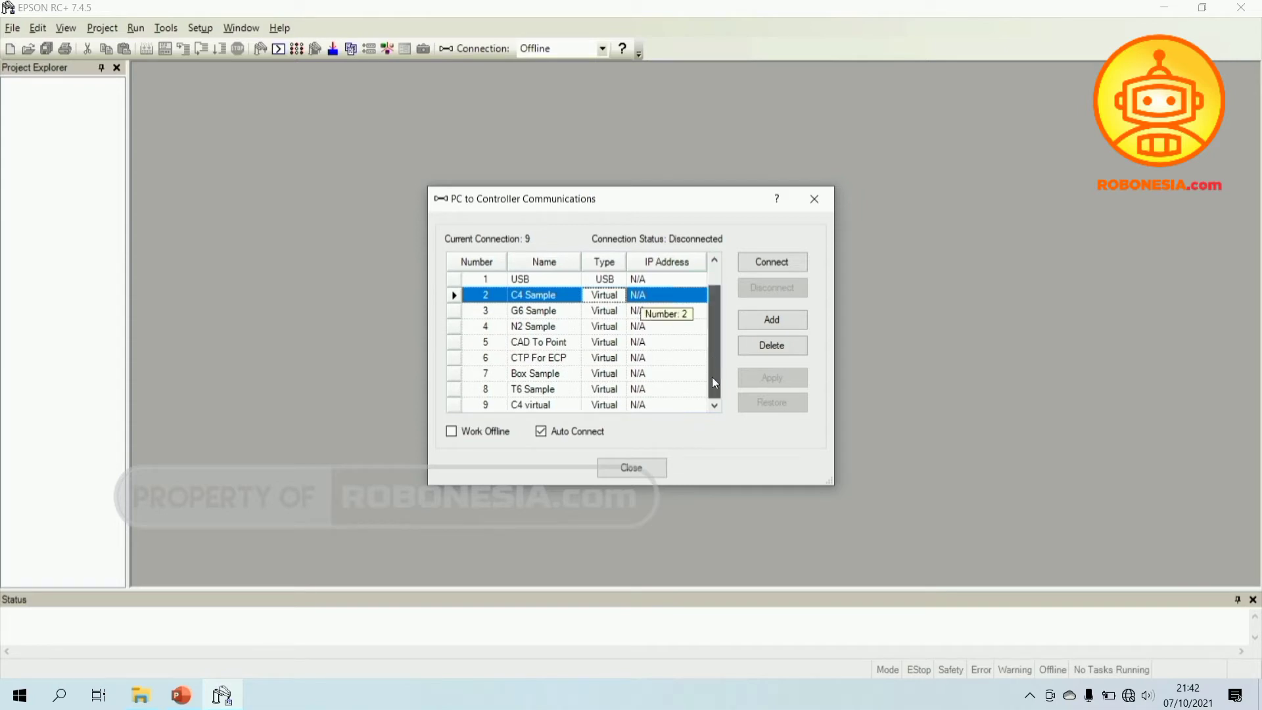
scroll(712, 317, "down", 1)
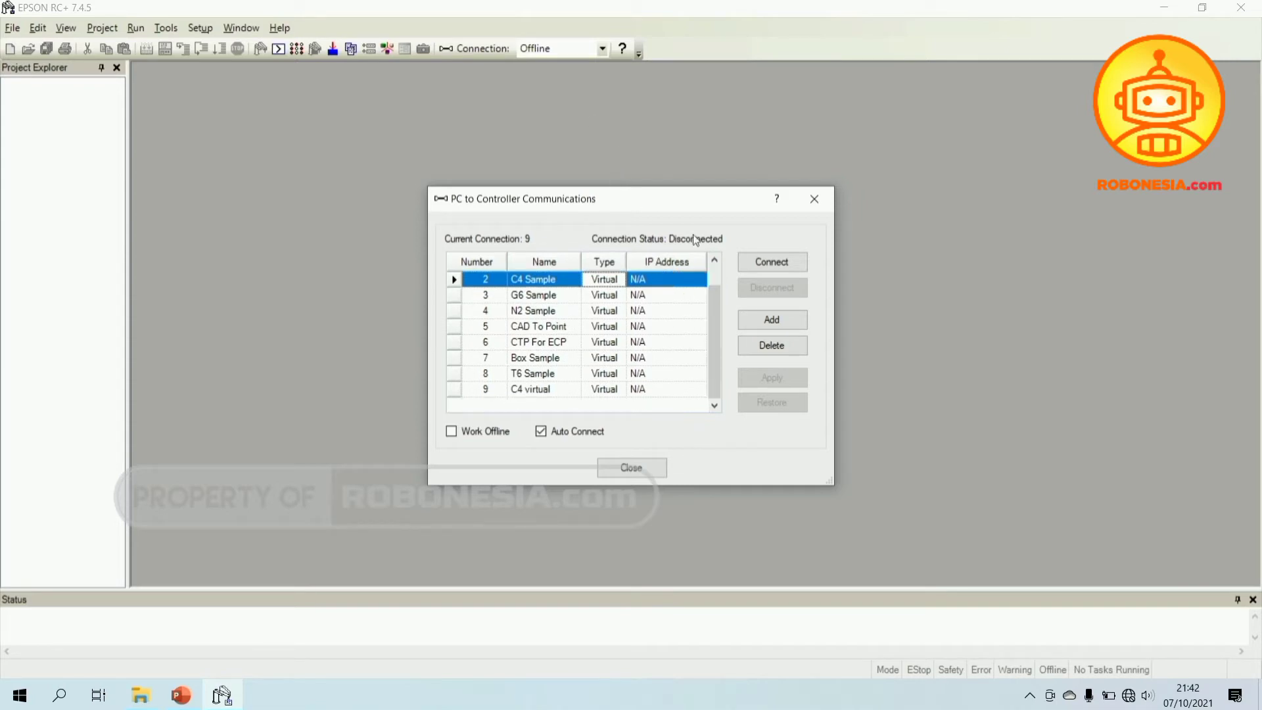
mouse_move(596, 2)
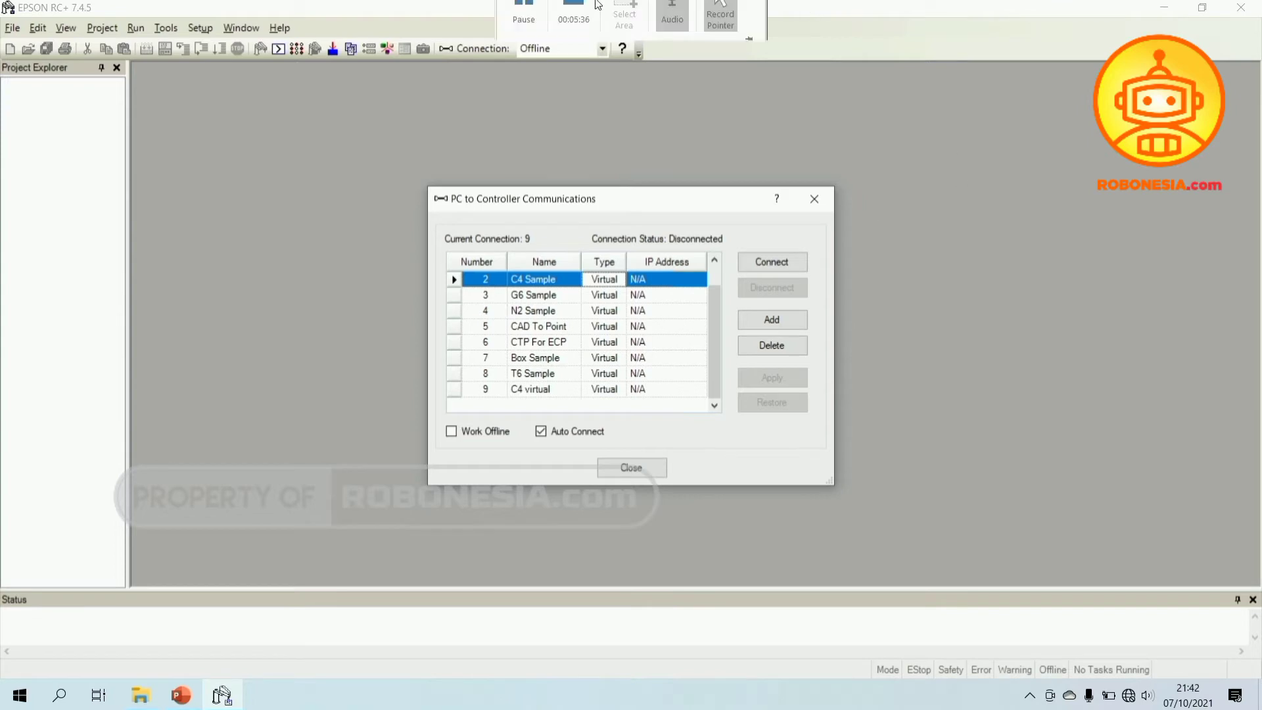
left_click(714, 16)
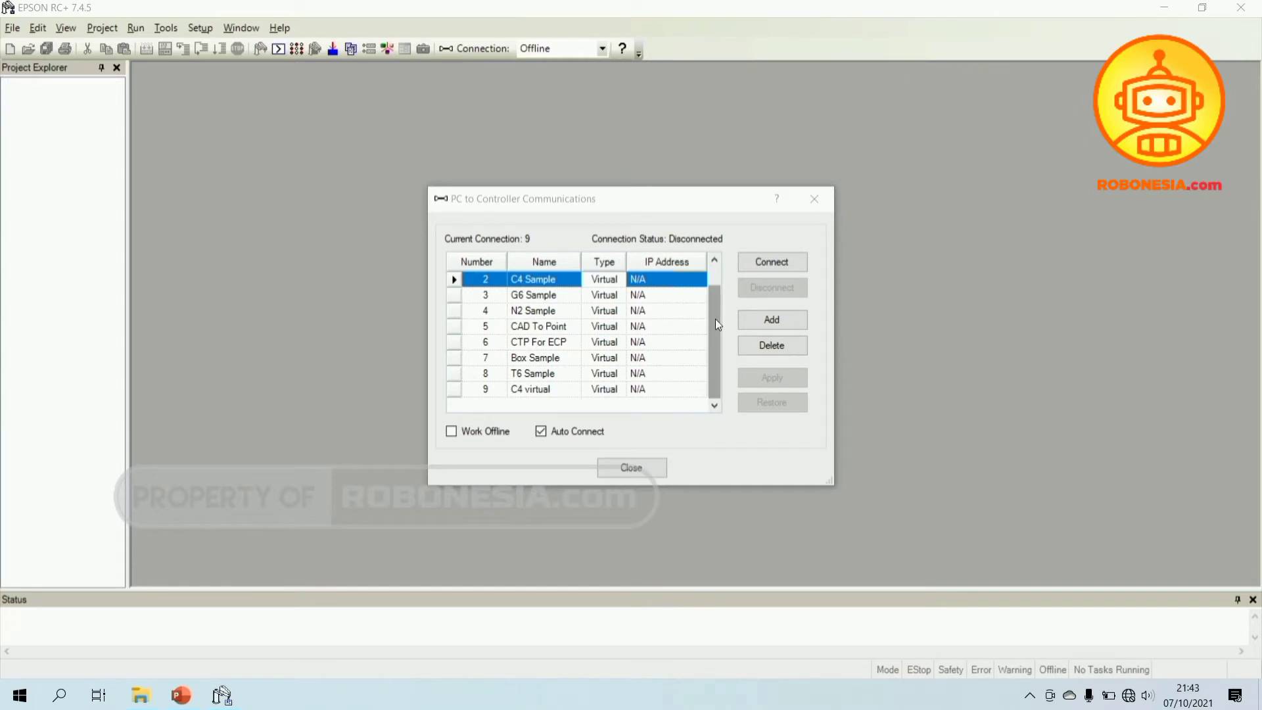
left_click_drag(715, 319, 719, 296)
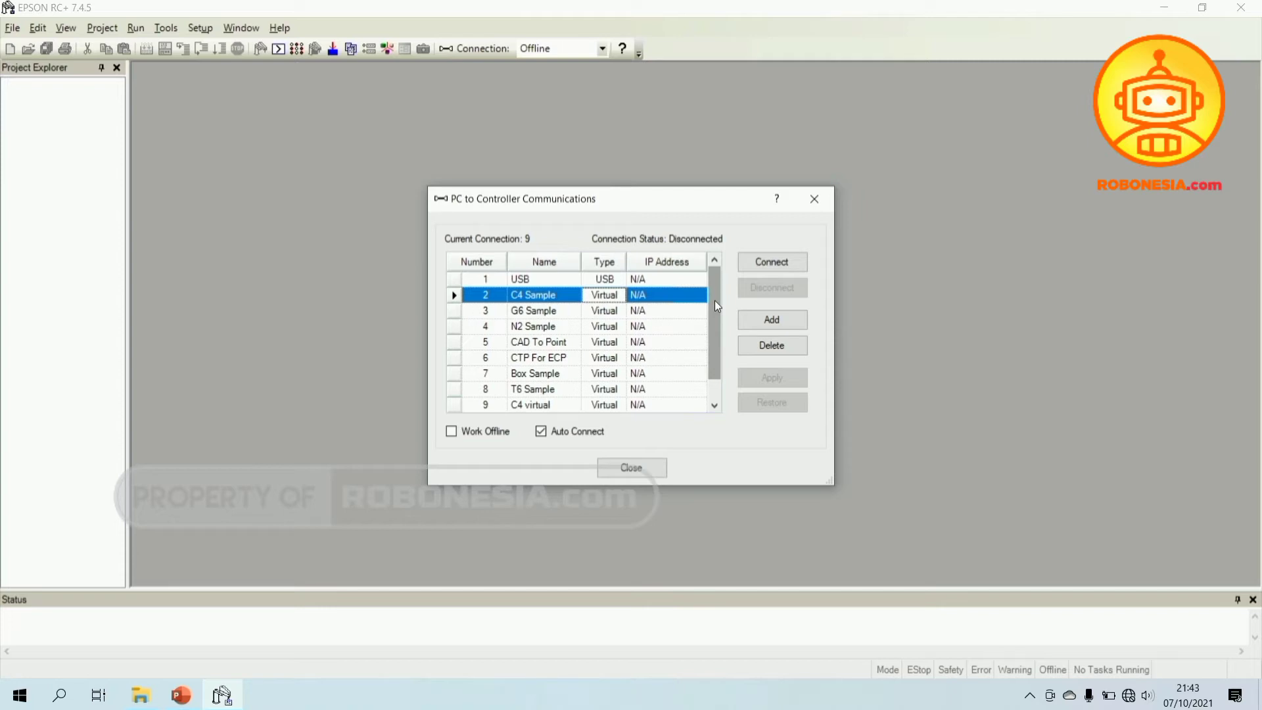
left_click_drag(715, 301, 716, 324)
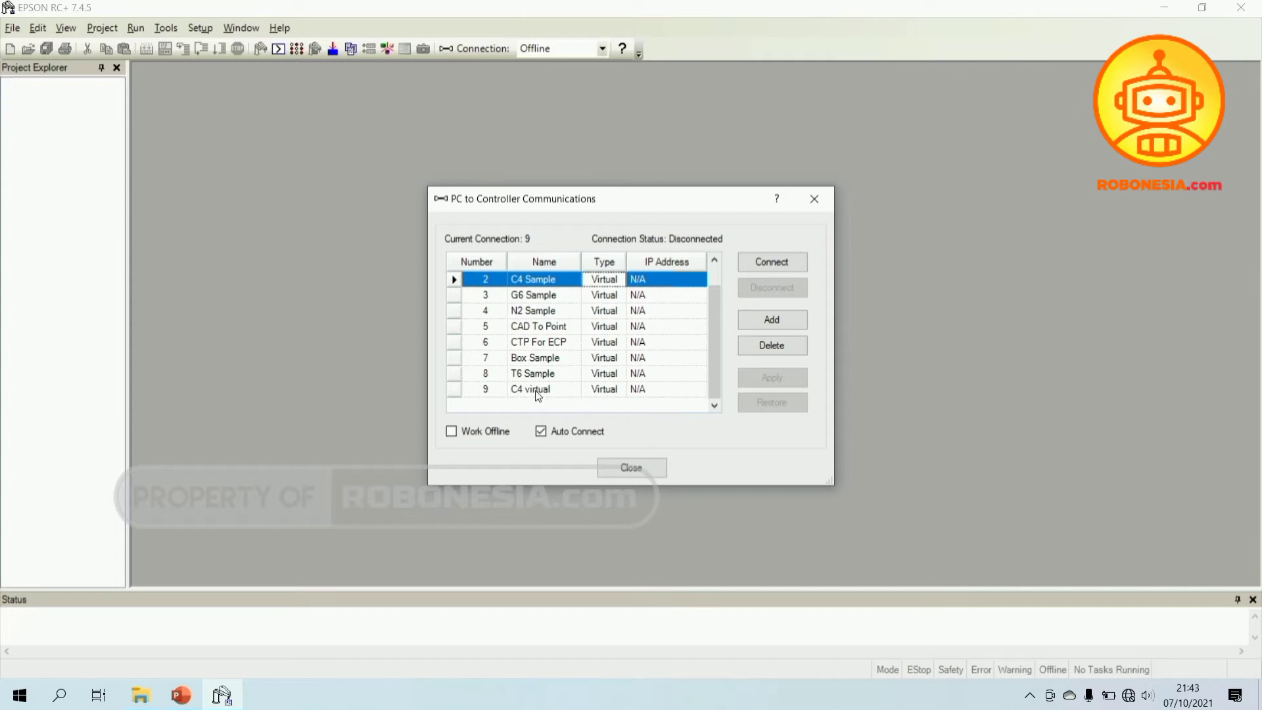
- Connect to connection 9, C4 virtual, and close the communications dialog
left_click(497, 392)
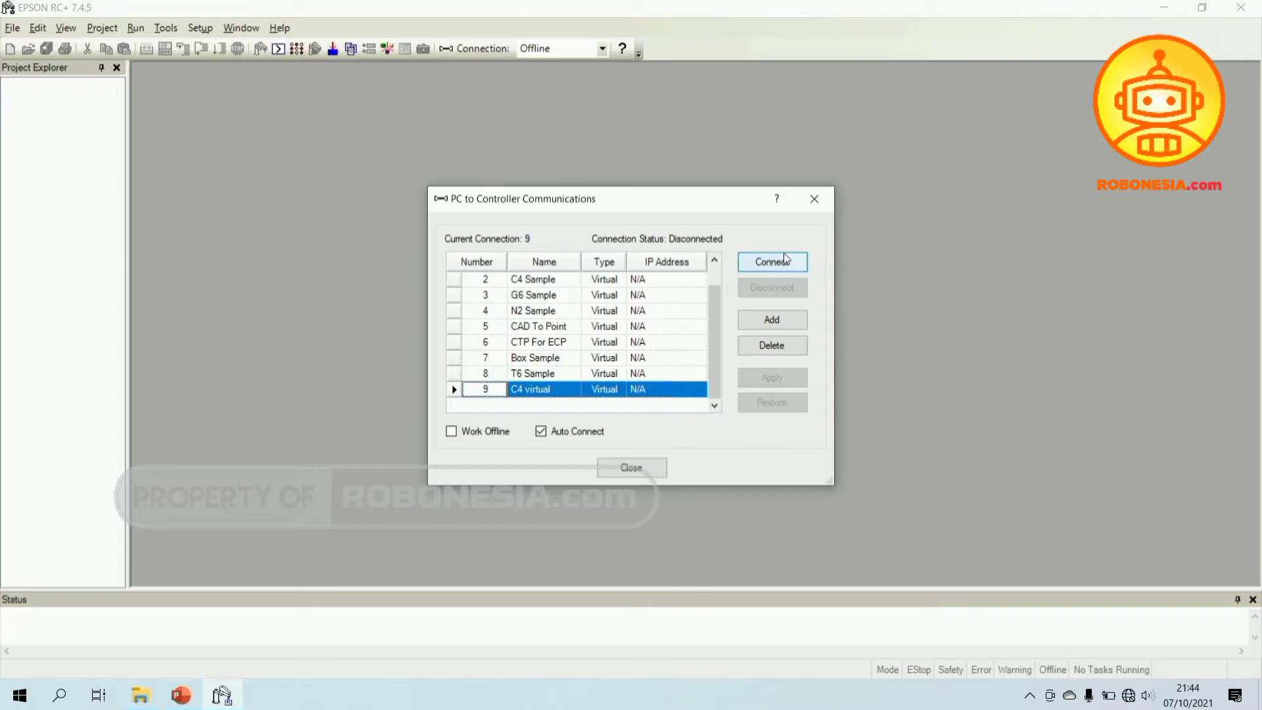
left_click(776, 266)
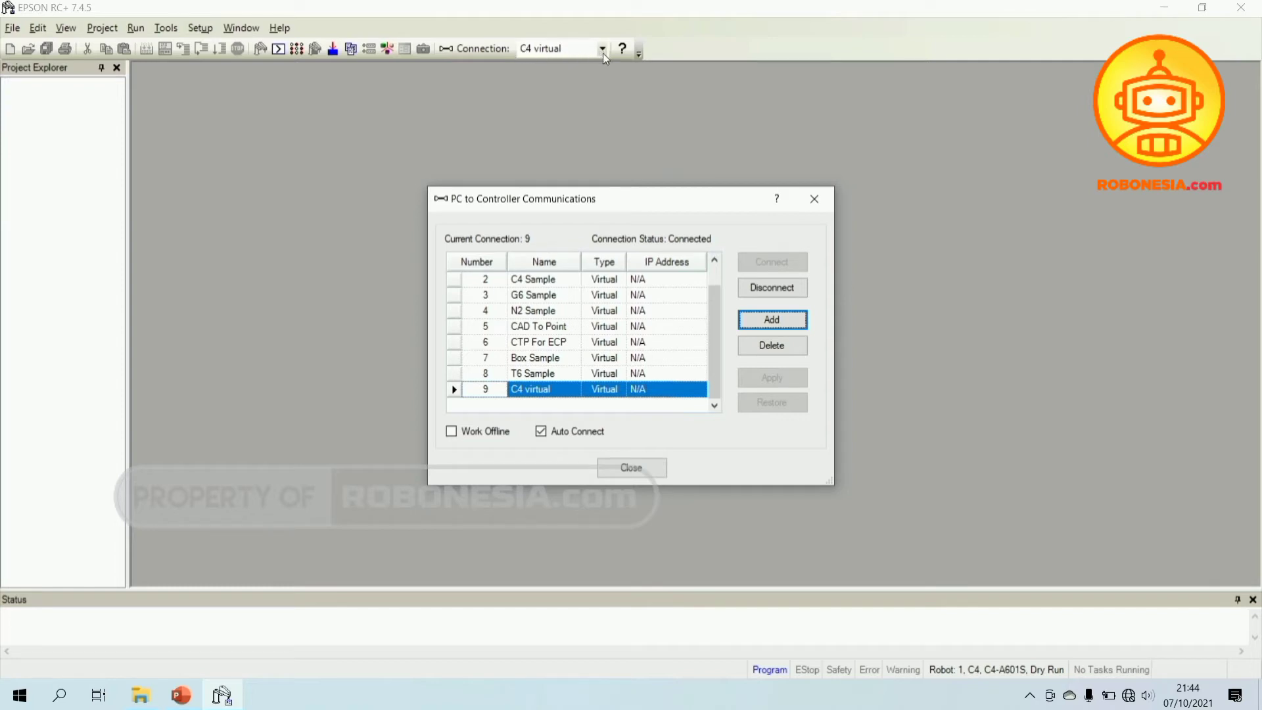
left_click(632, 468)
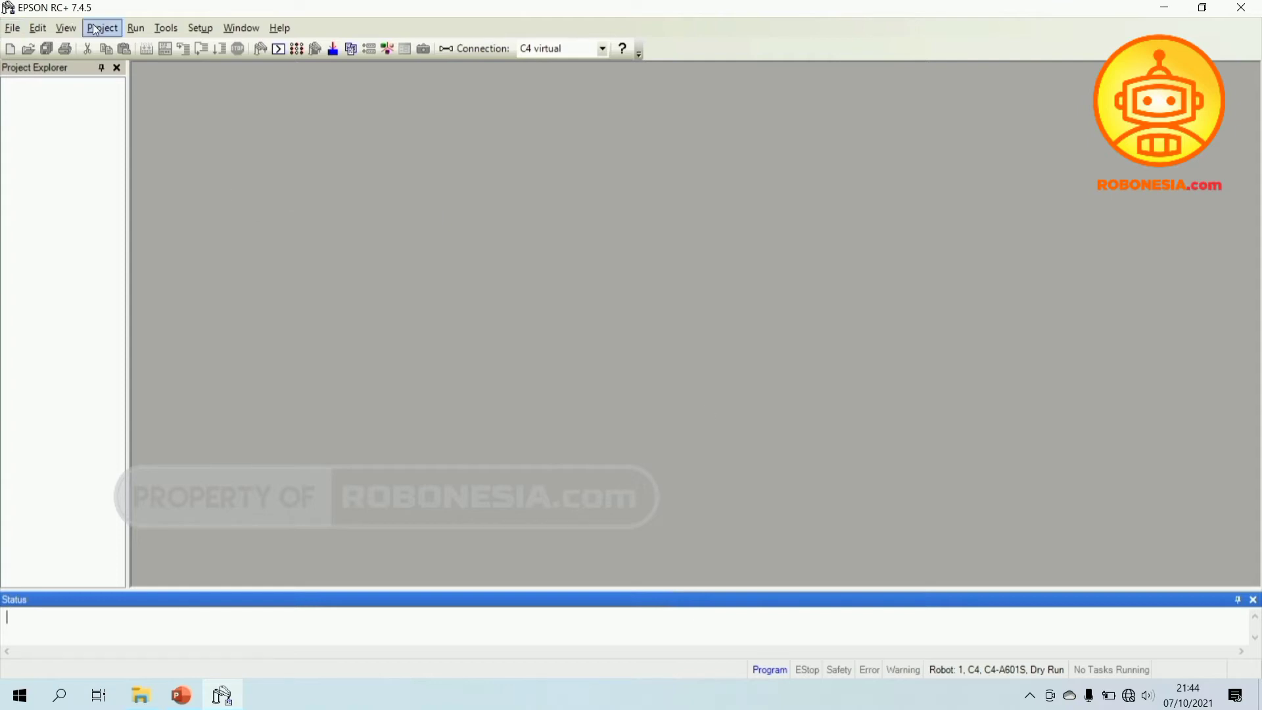
- Open the Robot Simulator for the connected virtual C4 robot
left_click(166, 31)
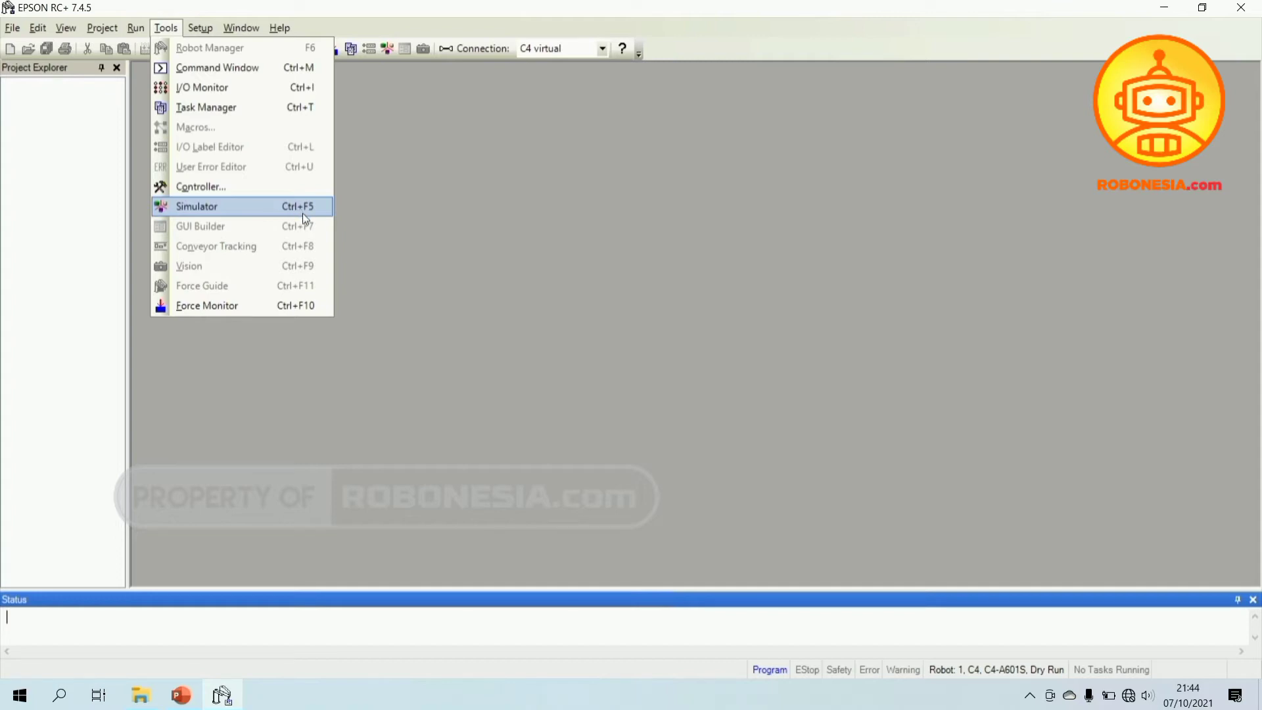
left_click(426, 210)
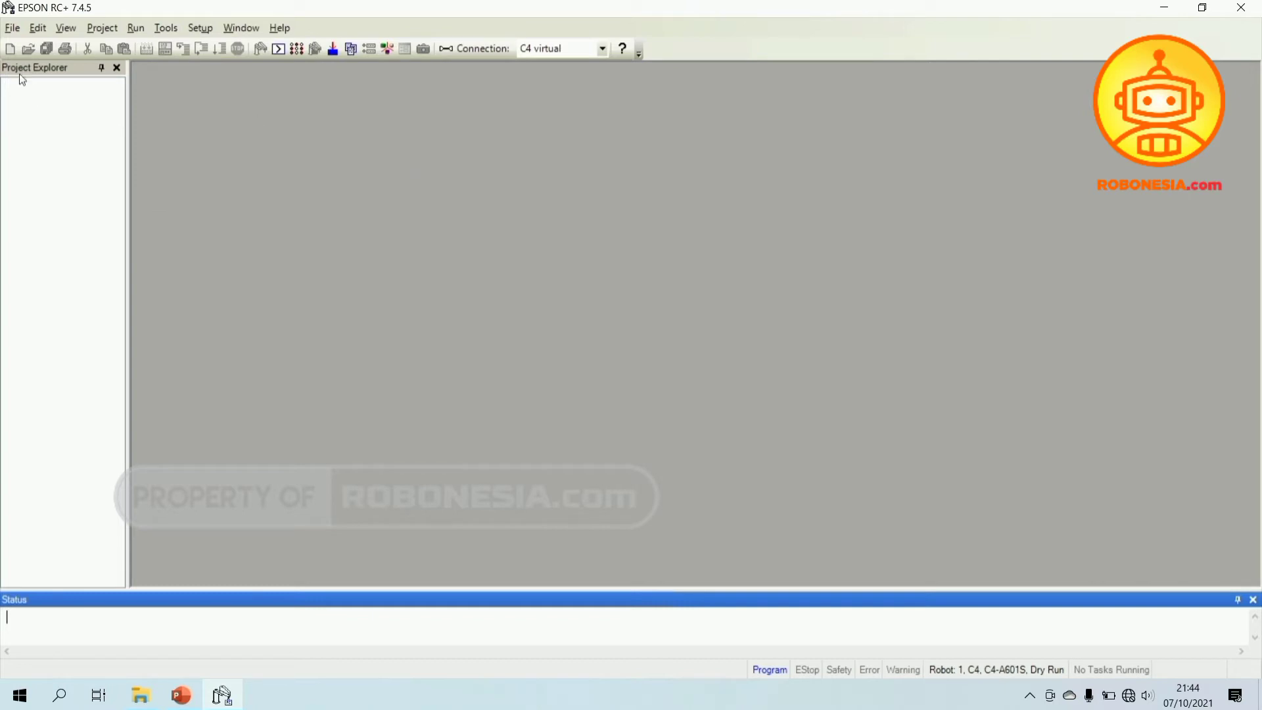
left_click(388, 50)
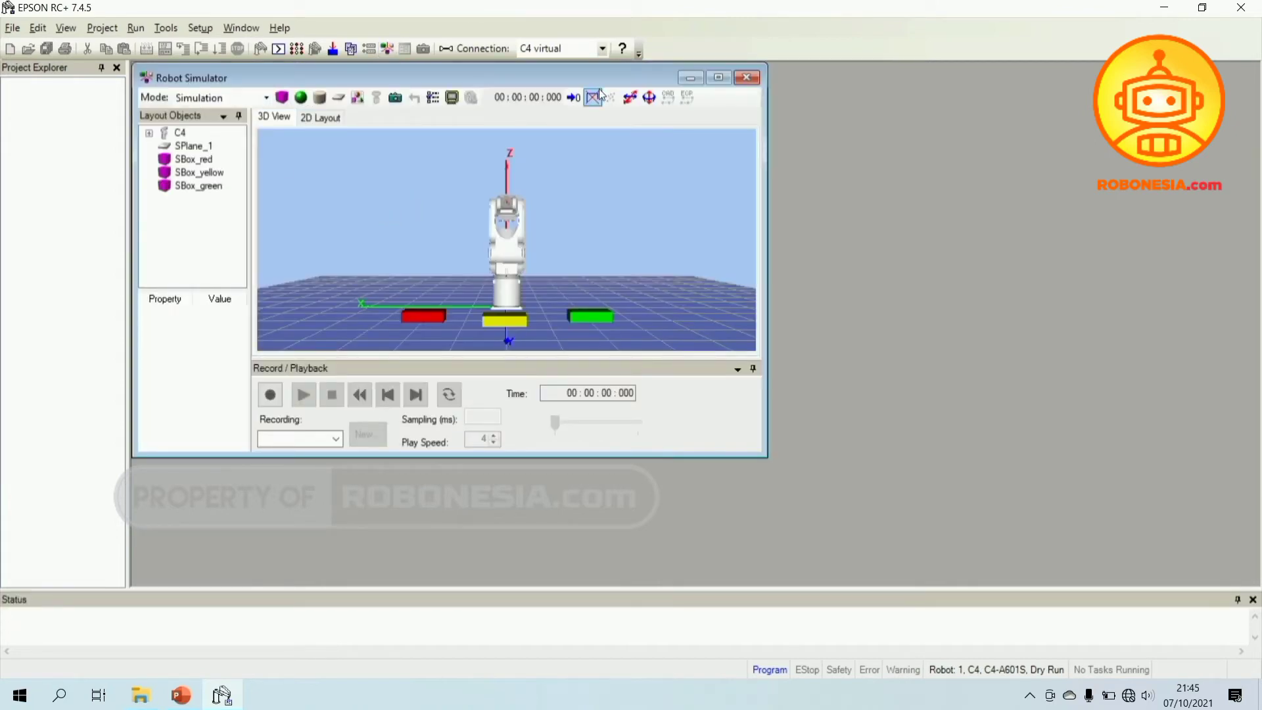
- Maximize the simulator to view the robot from an angle, restore its window and reposition it nearer the workspace centre
left_click(717, 79)
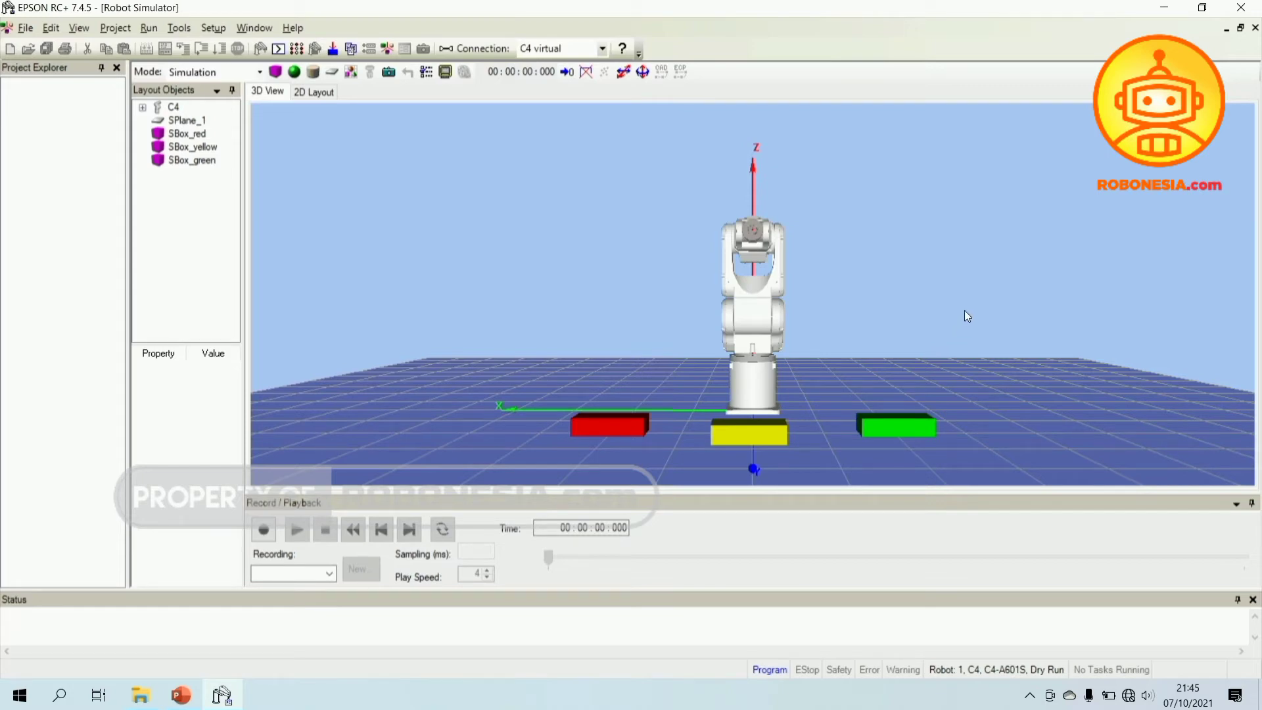
left_click_drag(967, 316, 810, 280)
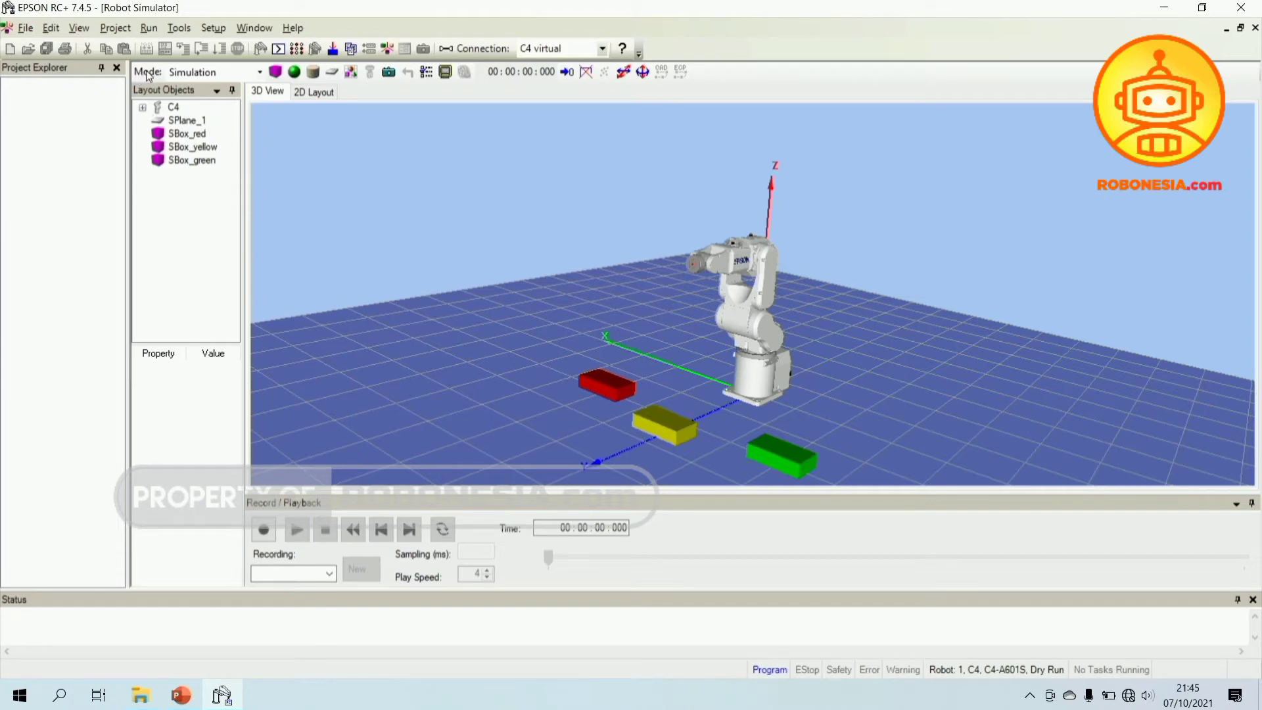
left_click(1241, 27)
left_click_drag(389, 81, 594, 128)
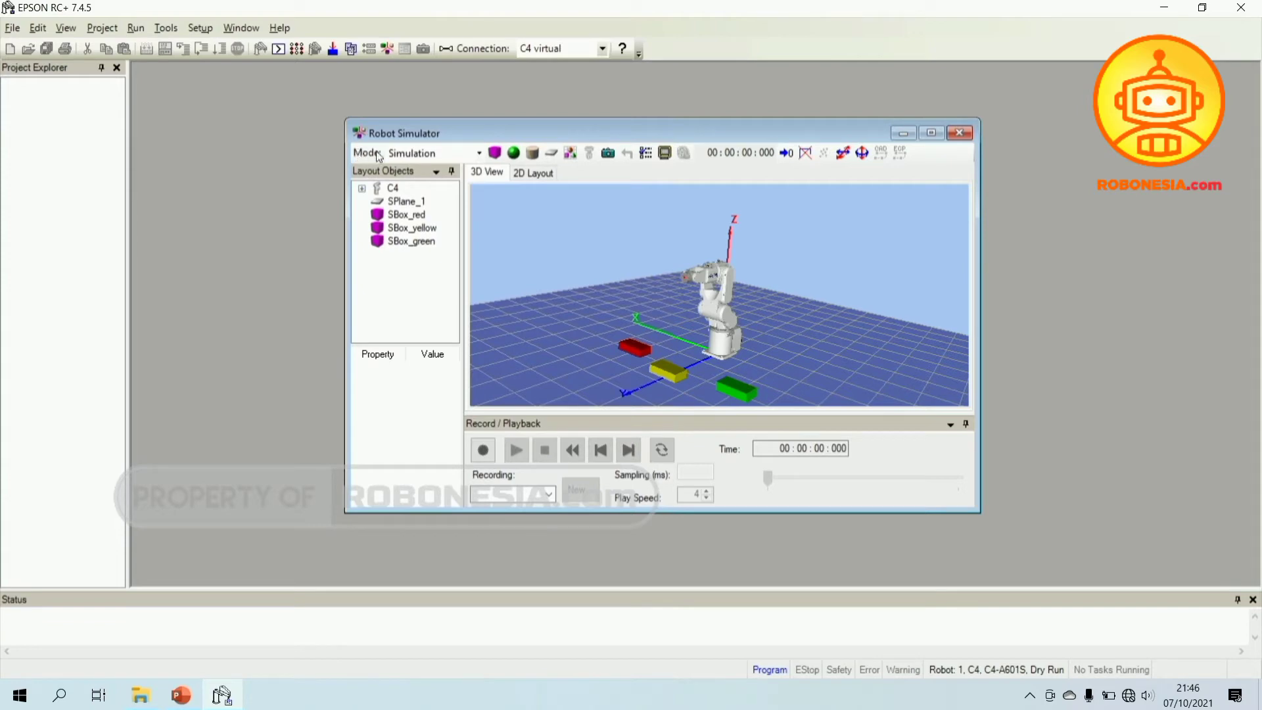
- Switch the simulator mode to Playback and return it to Simulation
left_click(480, 153)
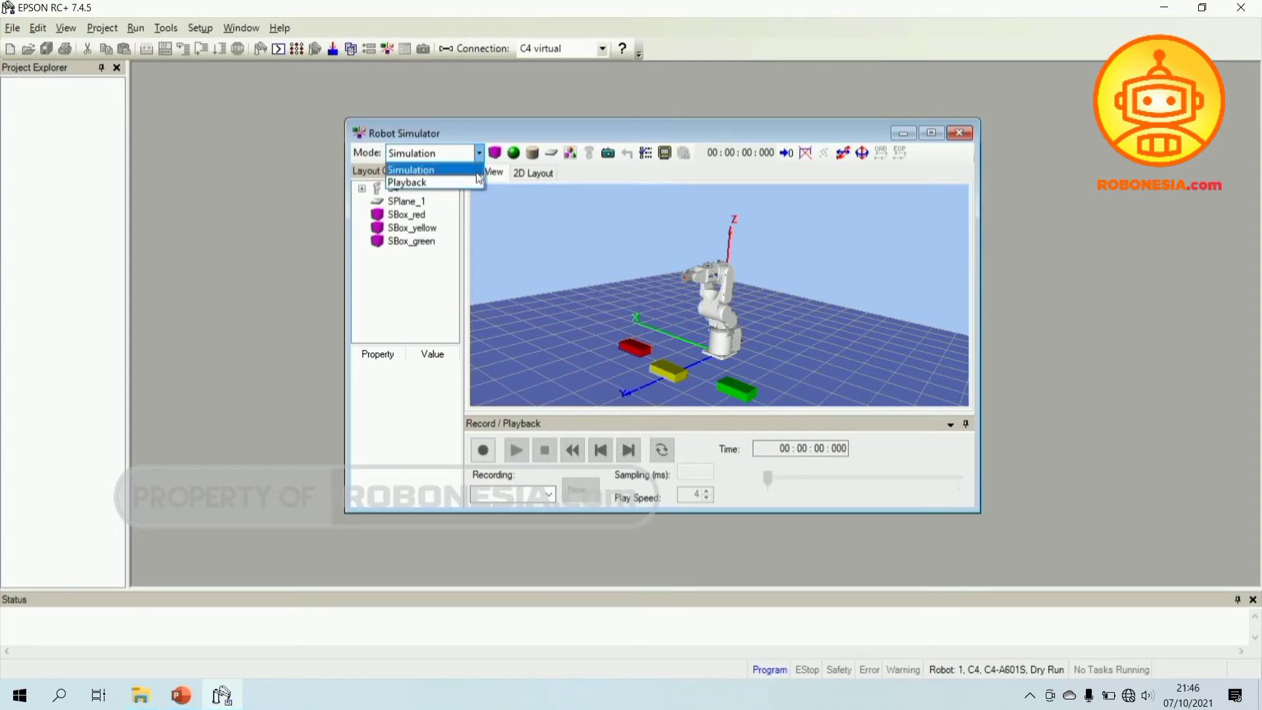
left_click(539, 205)
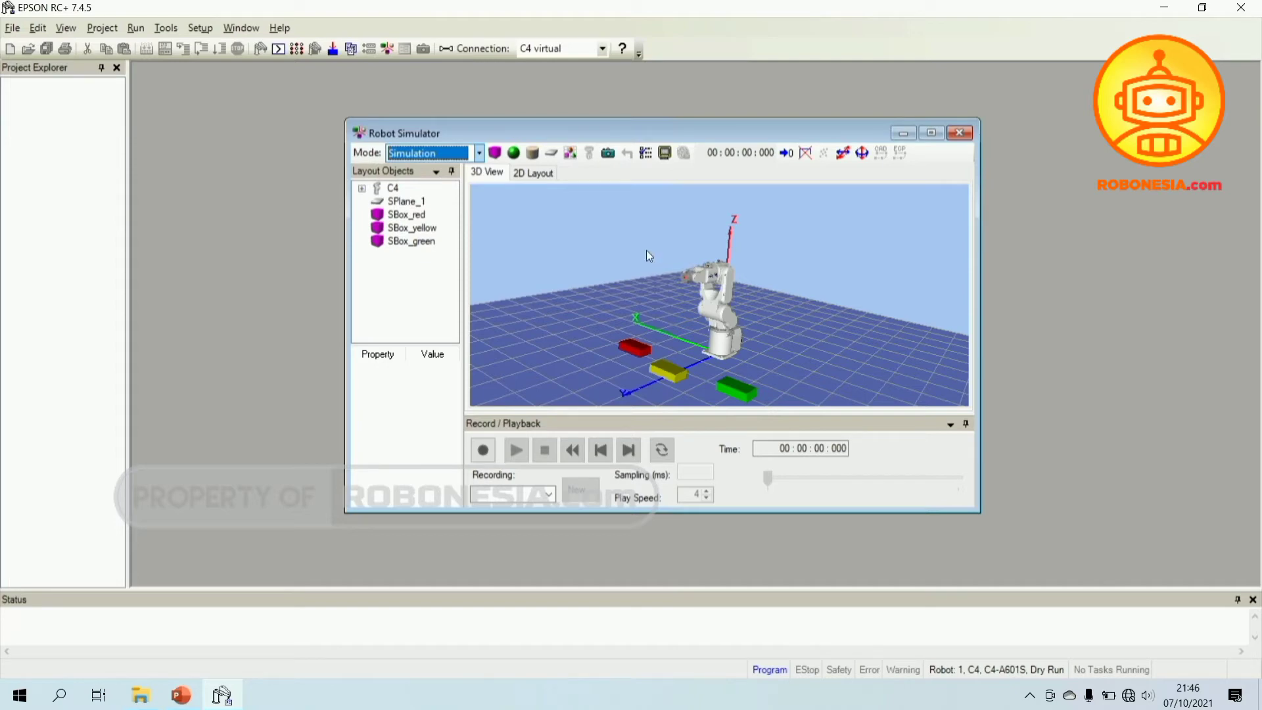
left_click(478, 155)
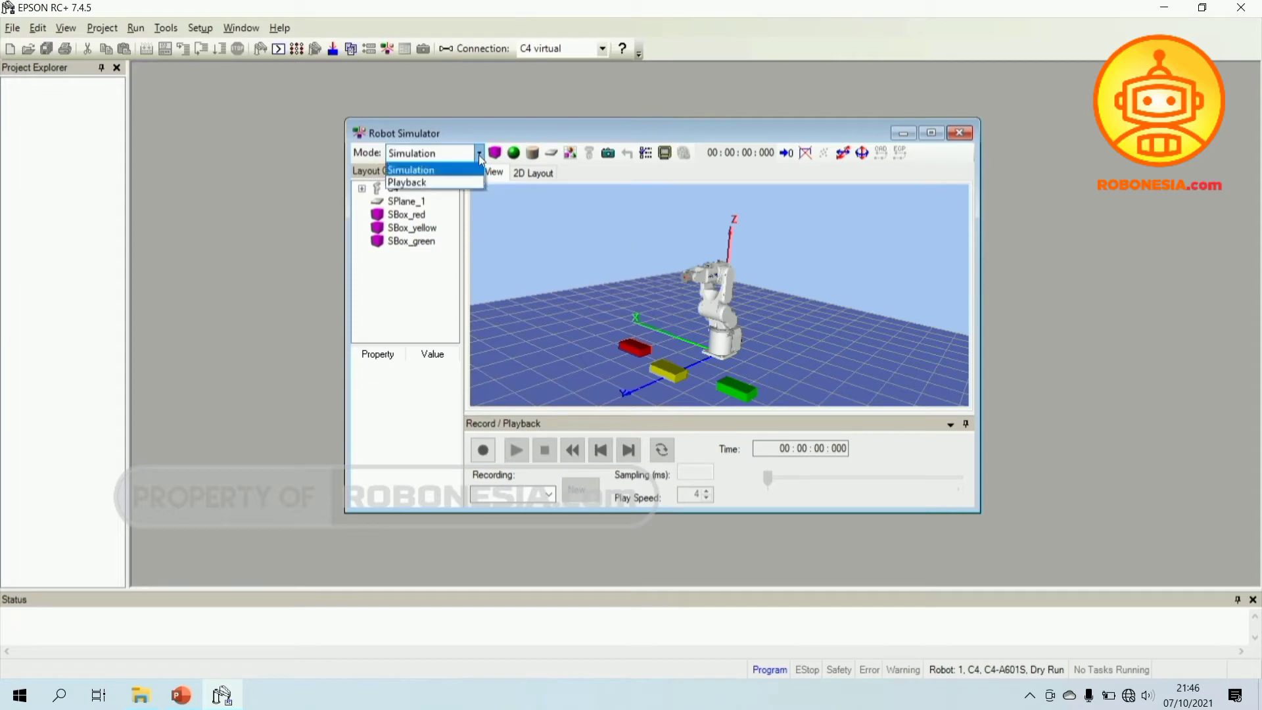
left_click(454, 182)
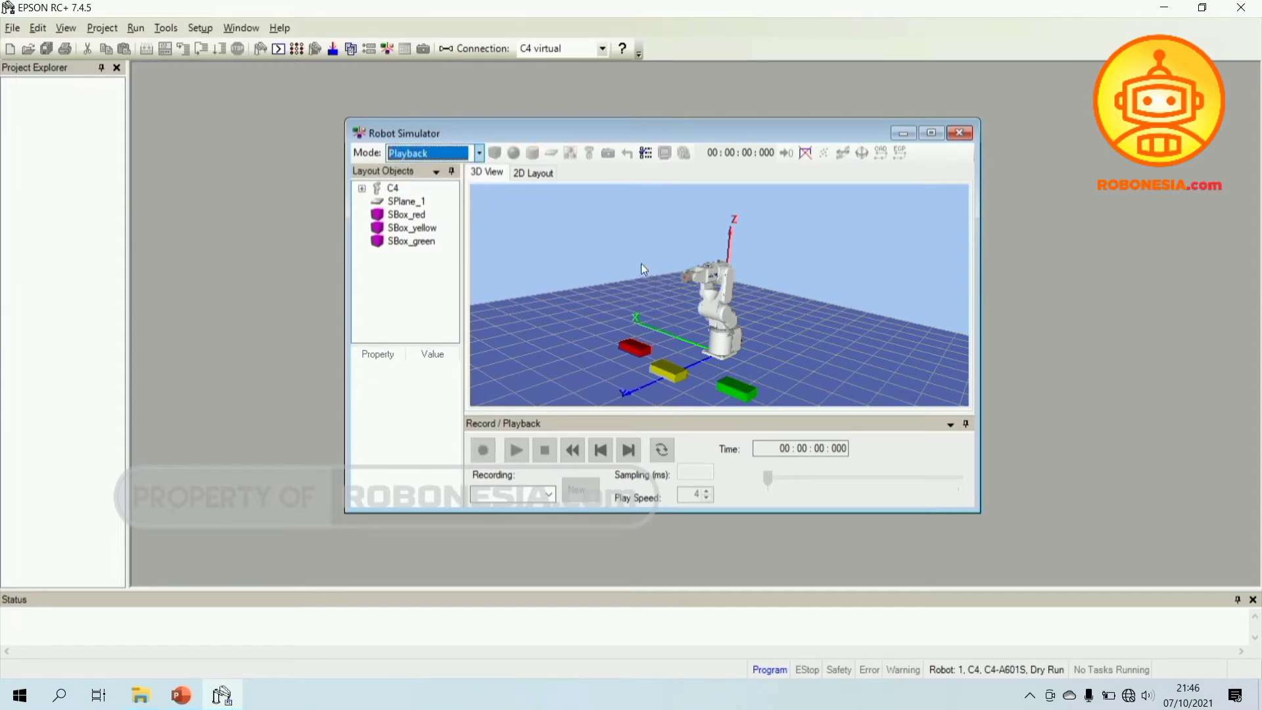
left_click(481, 158)
left_click(472, 172)
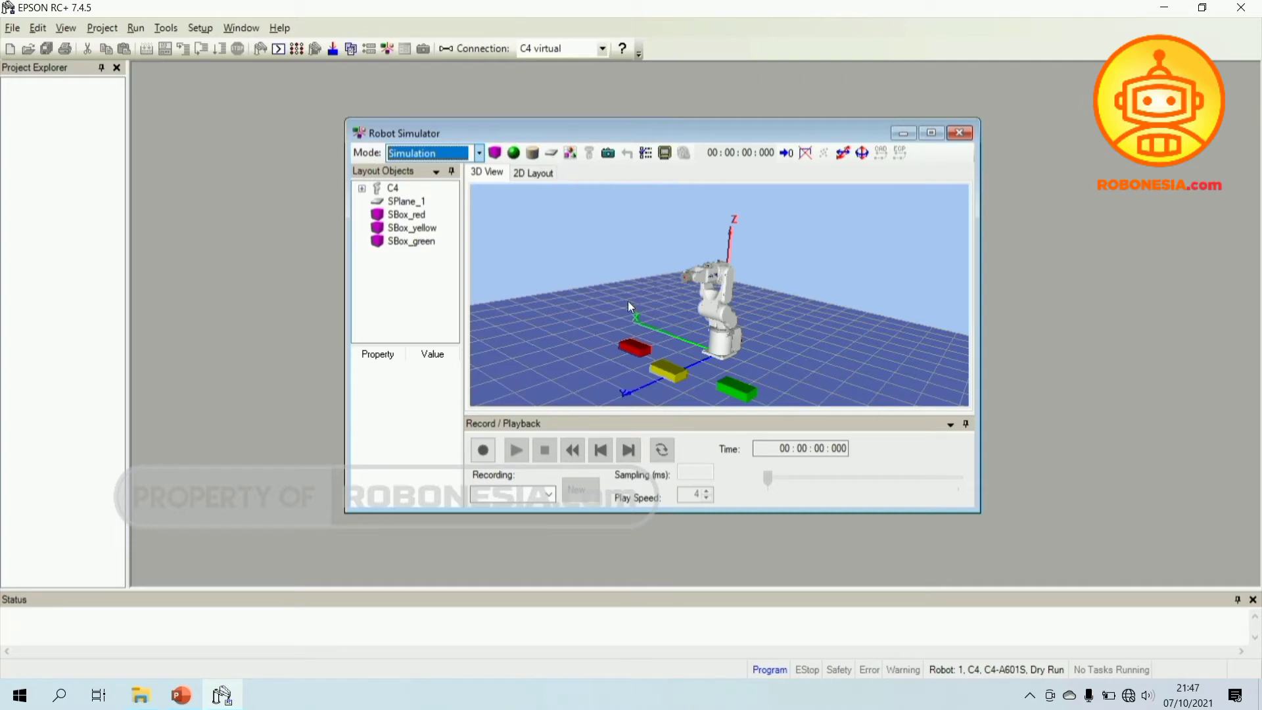
- Inspect the robot and boxes from several angles, and view the CAD data import options without loading a file
left_click_drag(636, 303, 770, 346)
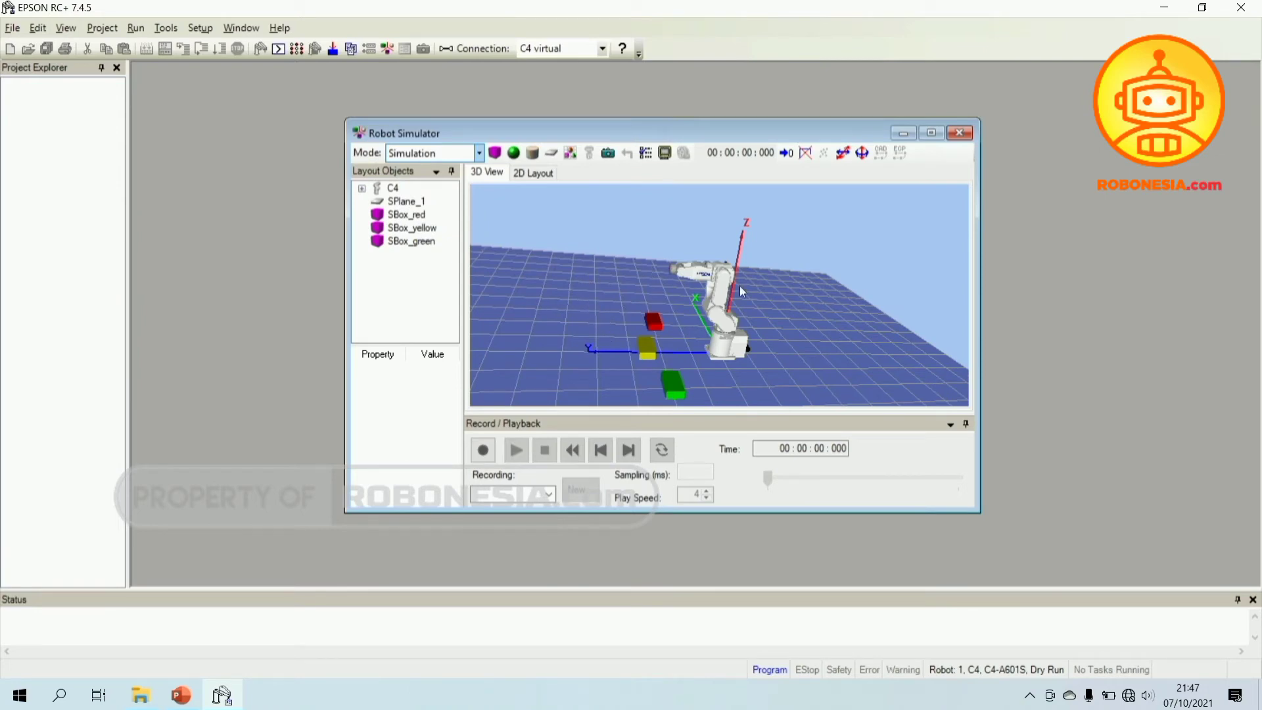
left_click_drag(816, 311, 846, 295)
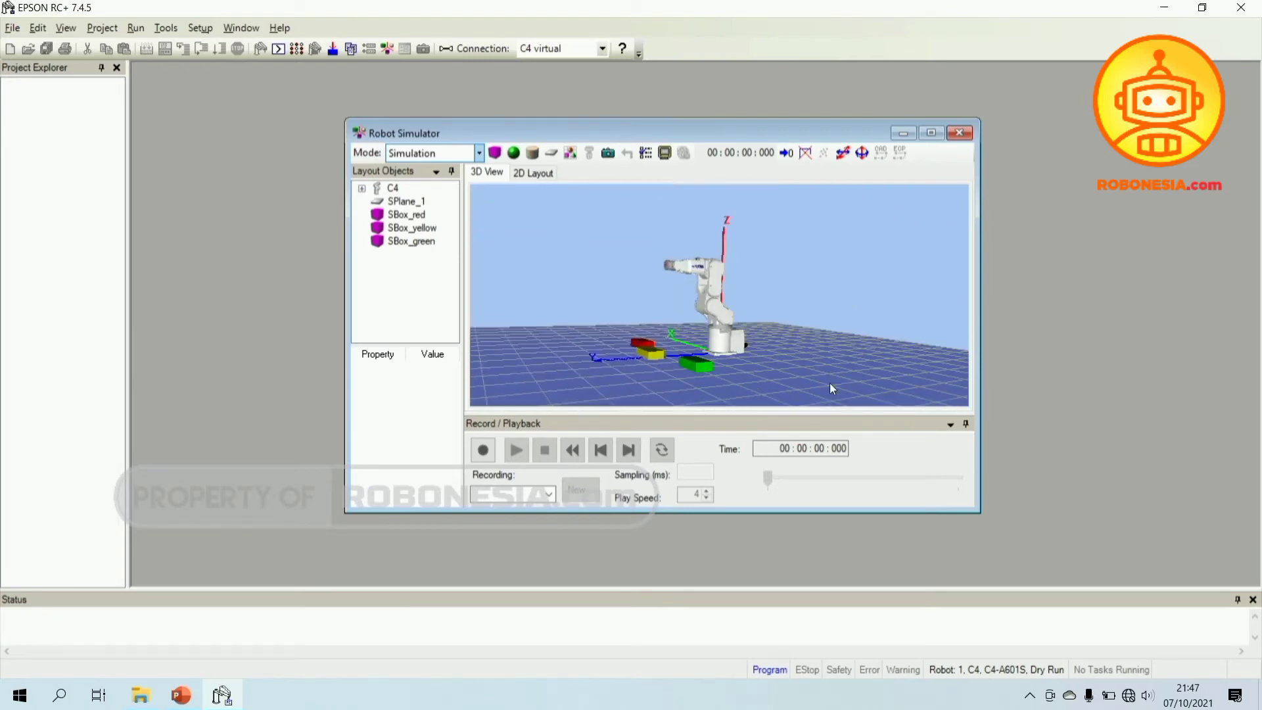
mouse_move(829, 385)
left_mouse_down()
mouse_move(850, 383)
mouse_move(835, 393)
left_mouse_up()
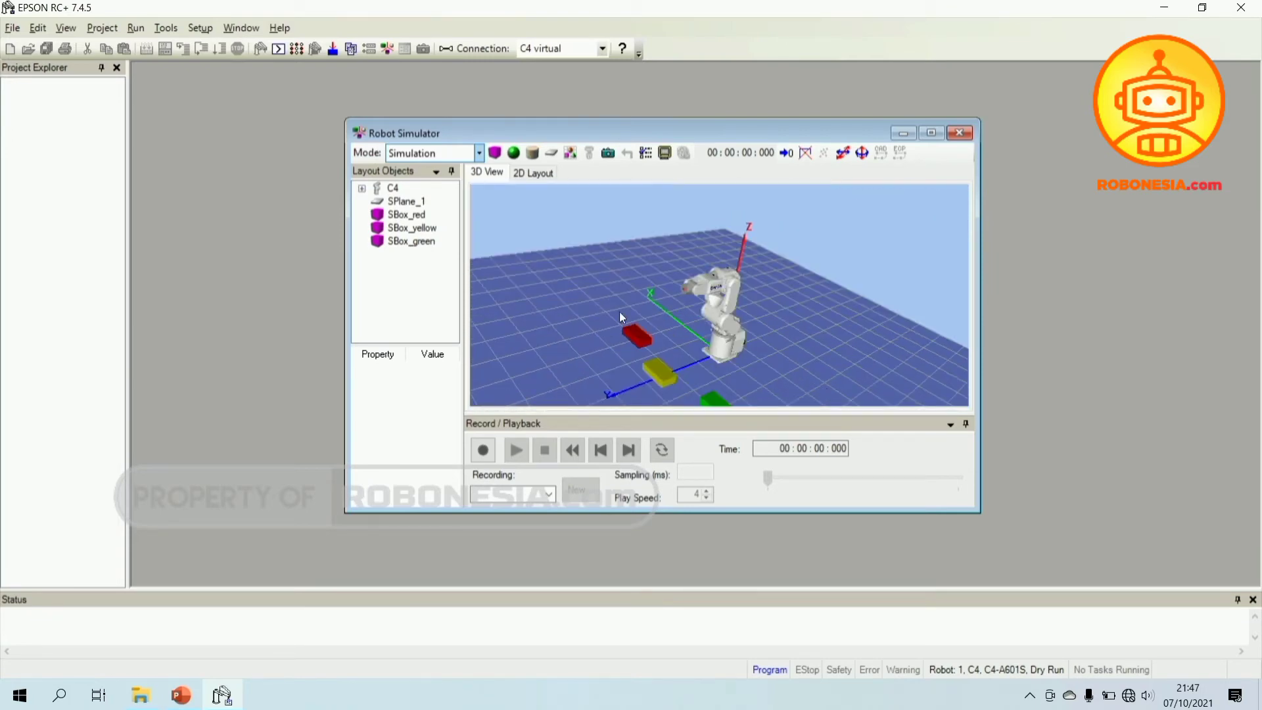
left_click_drag(620, 316, 579, 285)
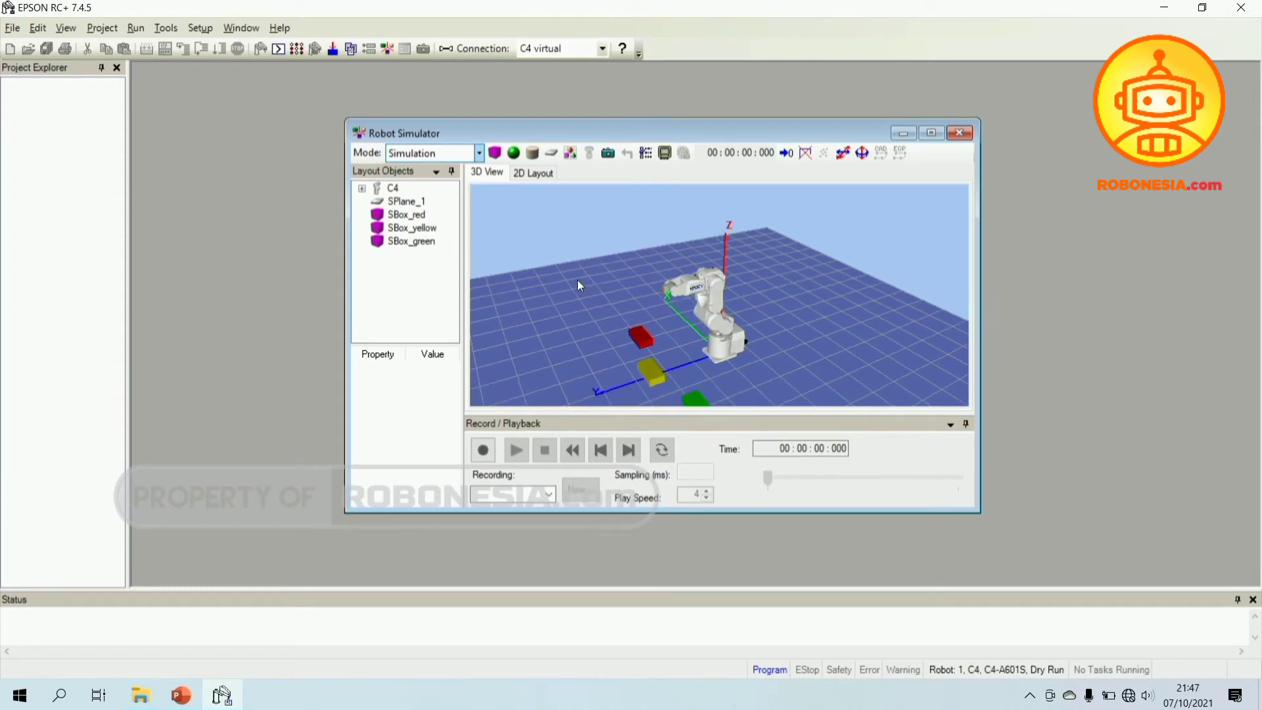
left_click(570, 155)
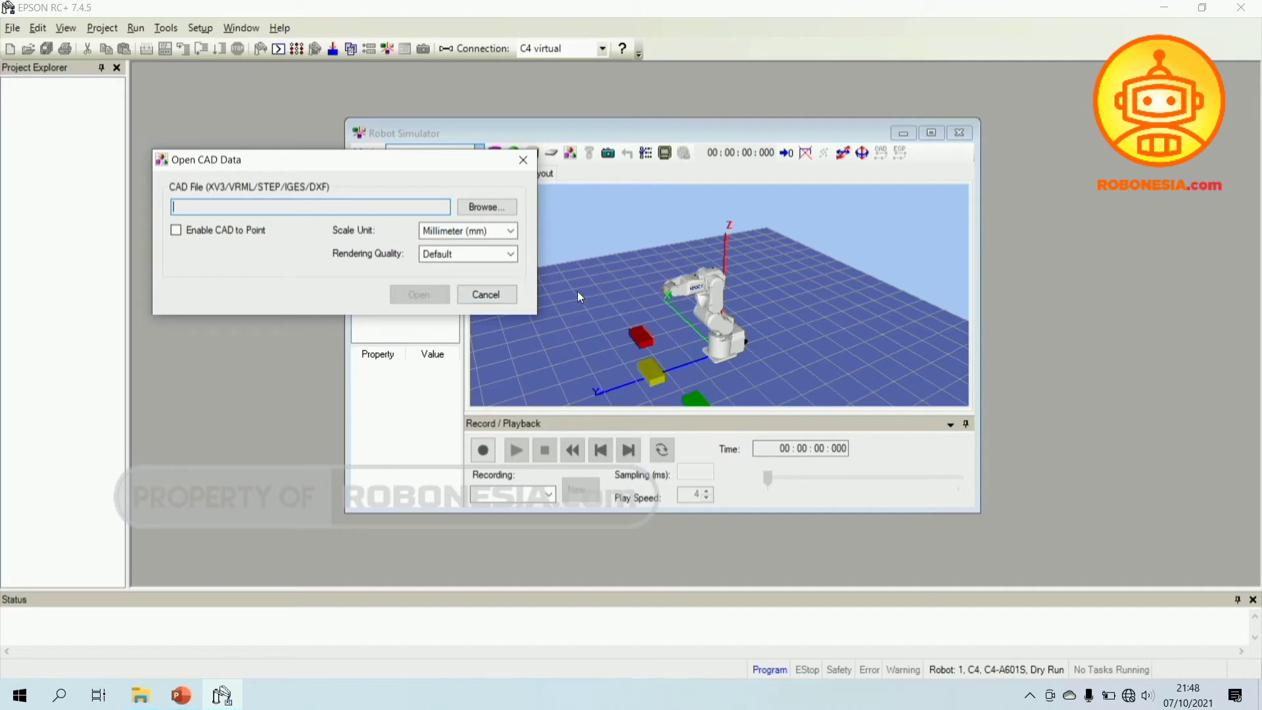
left_click(507, 295)
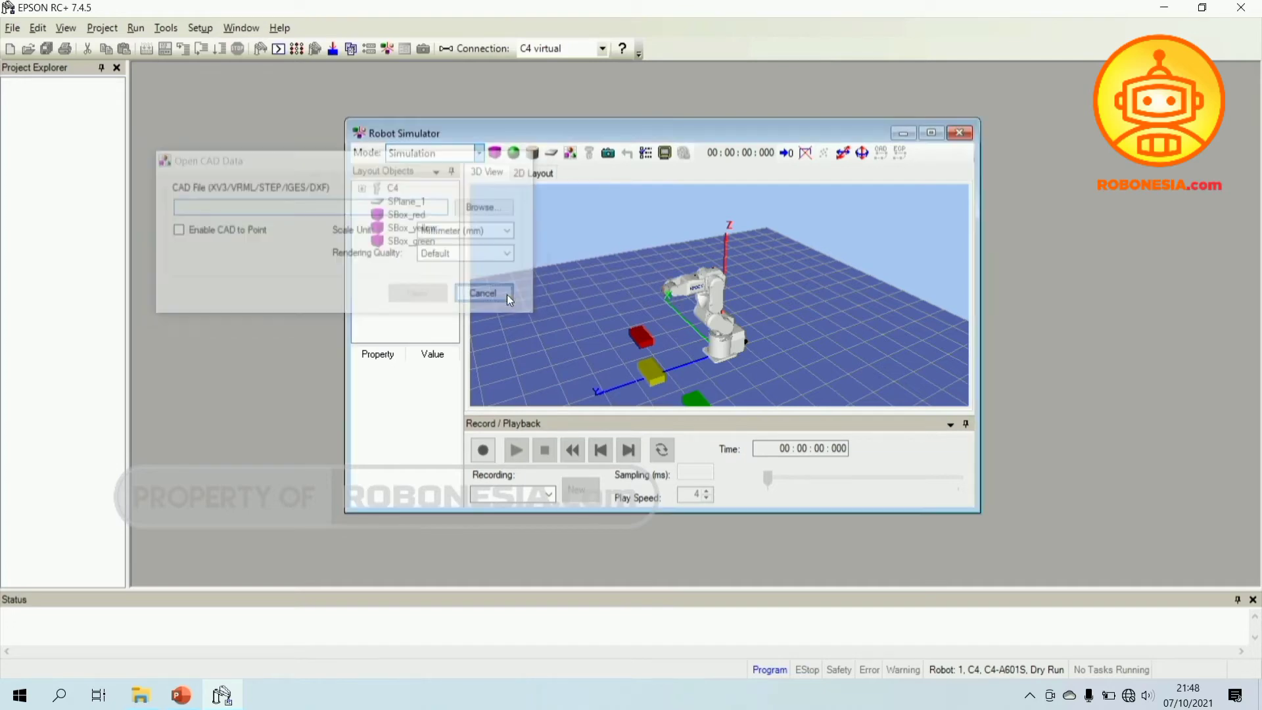
- Examine the C4 robot, its arm end and the coloured boxes in the 3D view from several angles and distances
left_click_drag(594, 298, 646, 287)
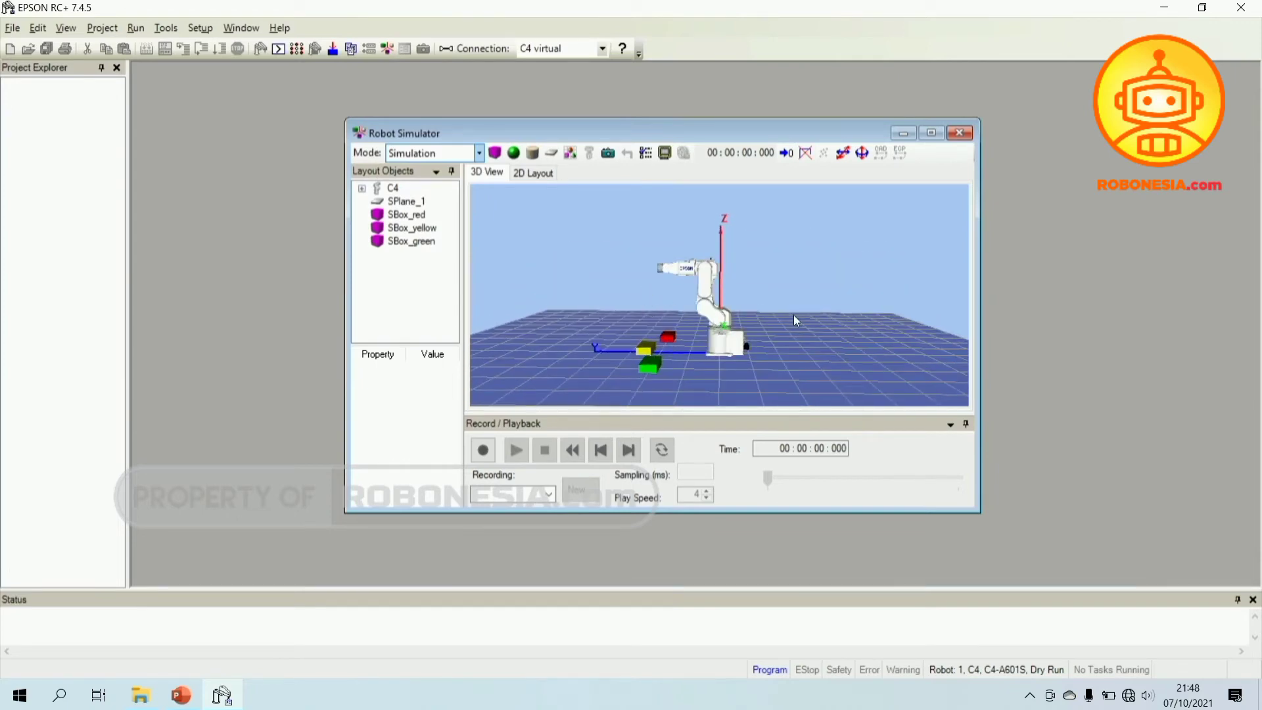
left_click_drag(826, 306, 858, 318)
scroll(804, 319, "down", 2)
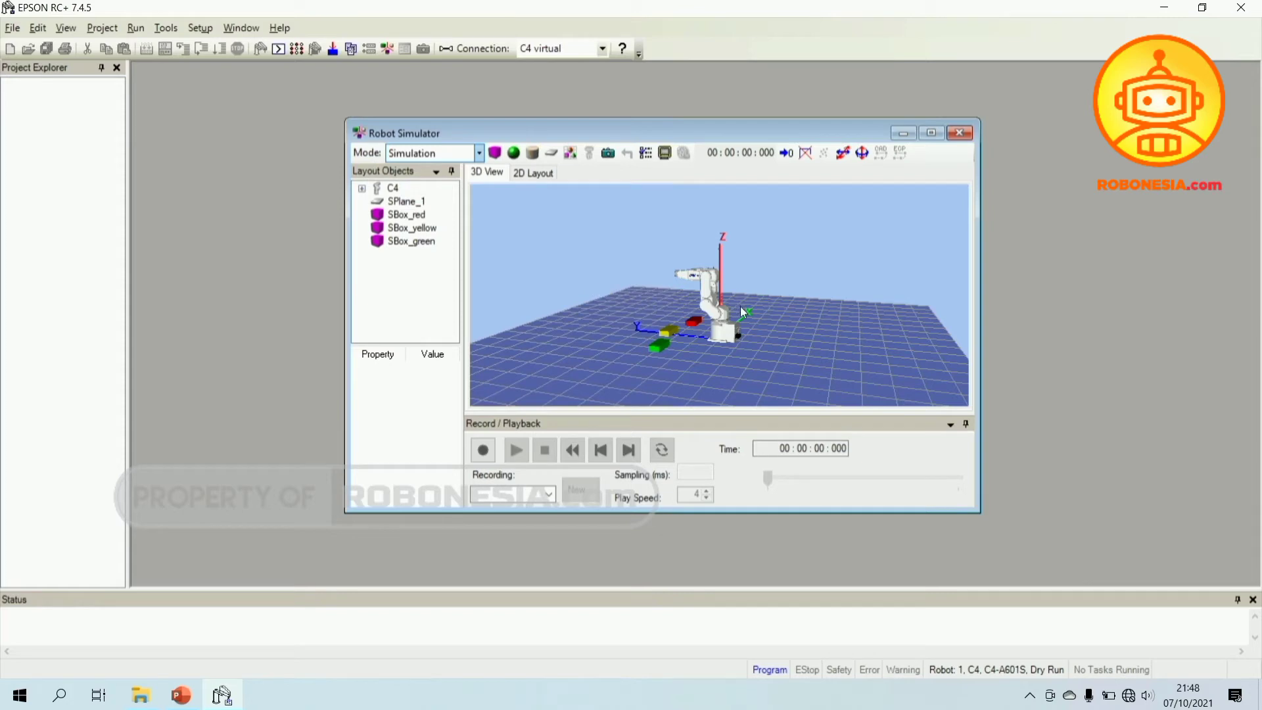
mouse_move(836, 325)
left_mouse_down()
mouse_move(808, 322)
mouse_move(860, 327)
left_mouse_up()
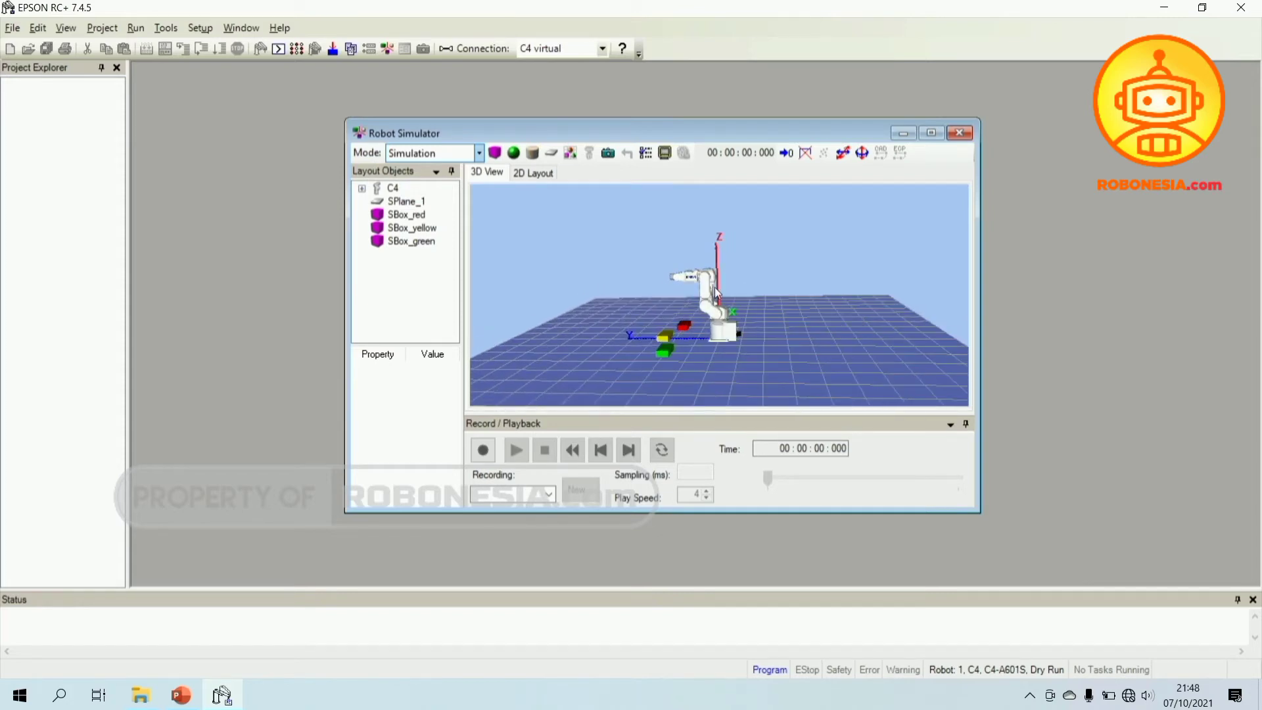
left_click_drag(696, 284, 755, 310)
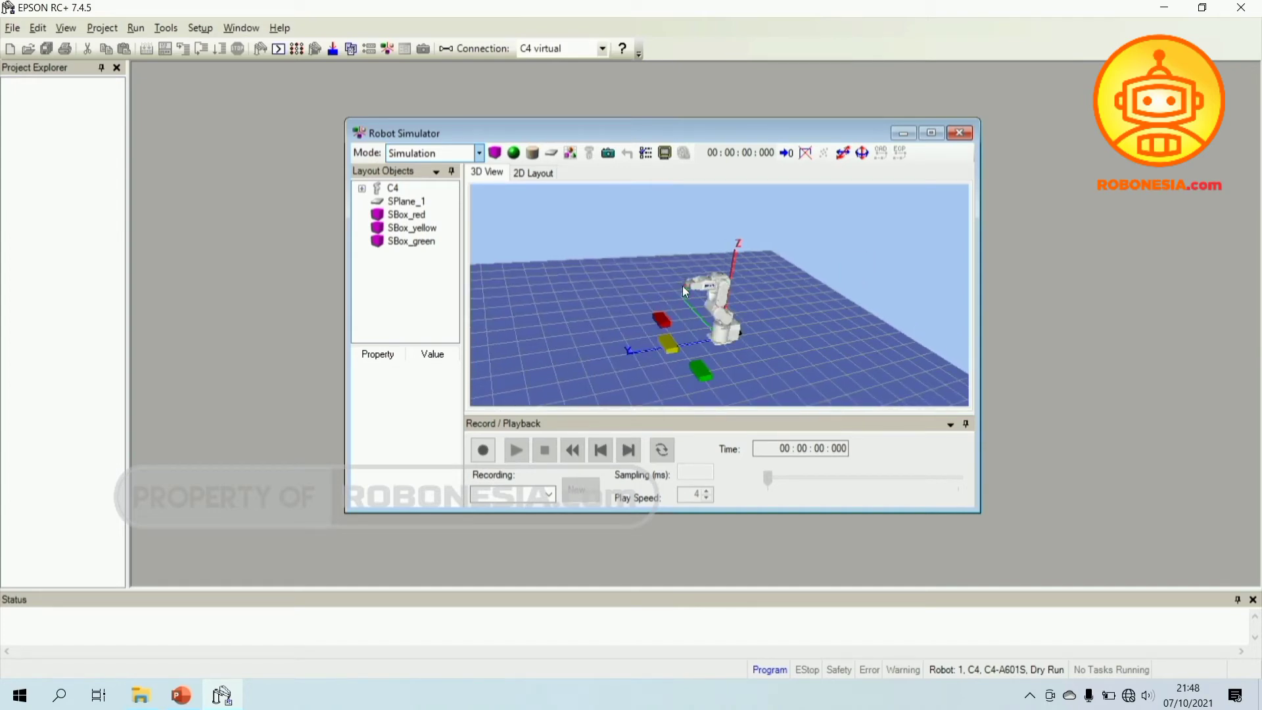
mouse_move(683, 286)
left_mouse_down()
mouse_move(685, 299)
mouse_move(665, 291)
left_mouse_up()
scroll(665, 294, "up", 2)
scroll(665, 293, "up", 4)
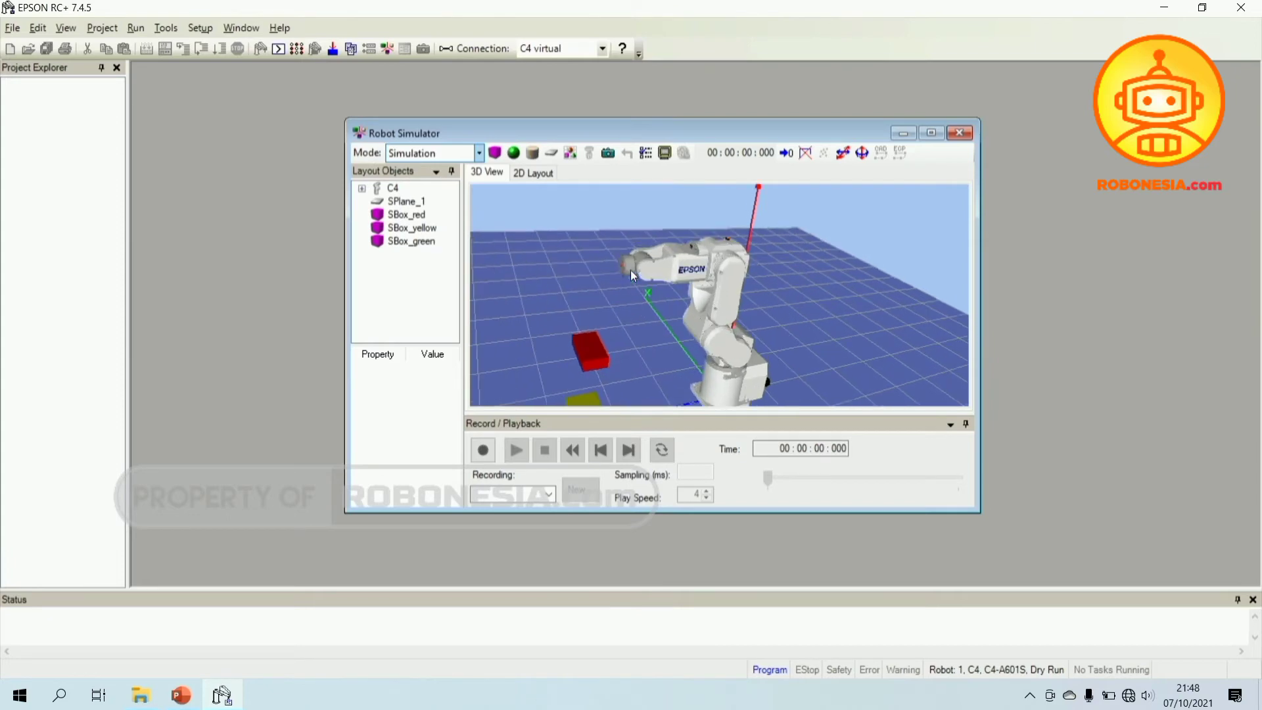
scroll(605, 266, "down", 3)
scroll(609, 264, "up", 1)
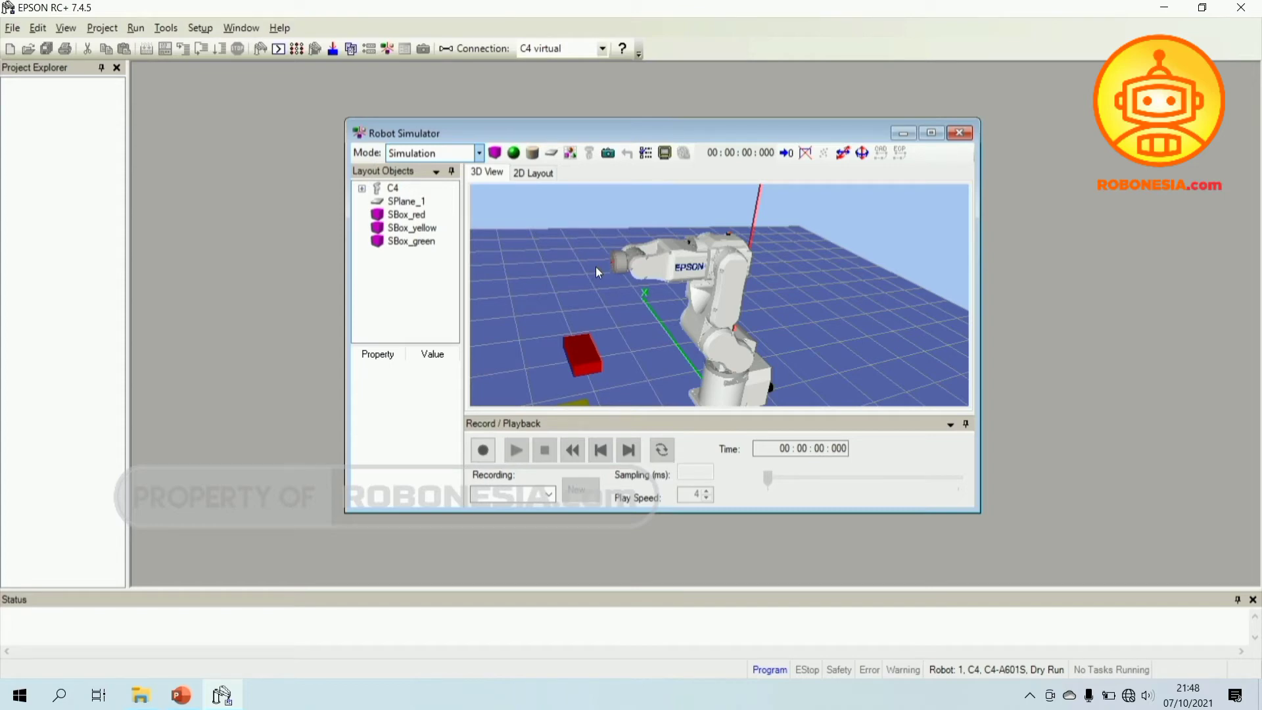
mouse_move(595, 266)
left_mouse_down()
mouse_move(842, 254)
mouse_move(812, 266)
mouse_move(604, 263)
left_mouse_up()
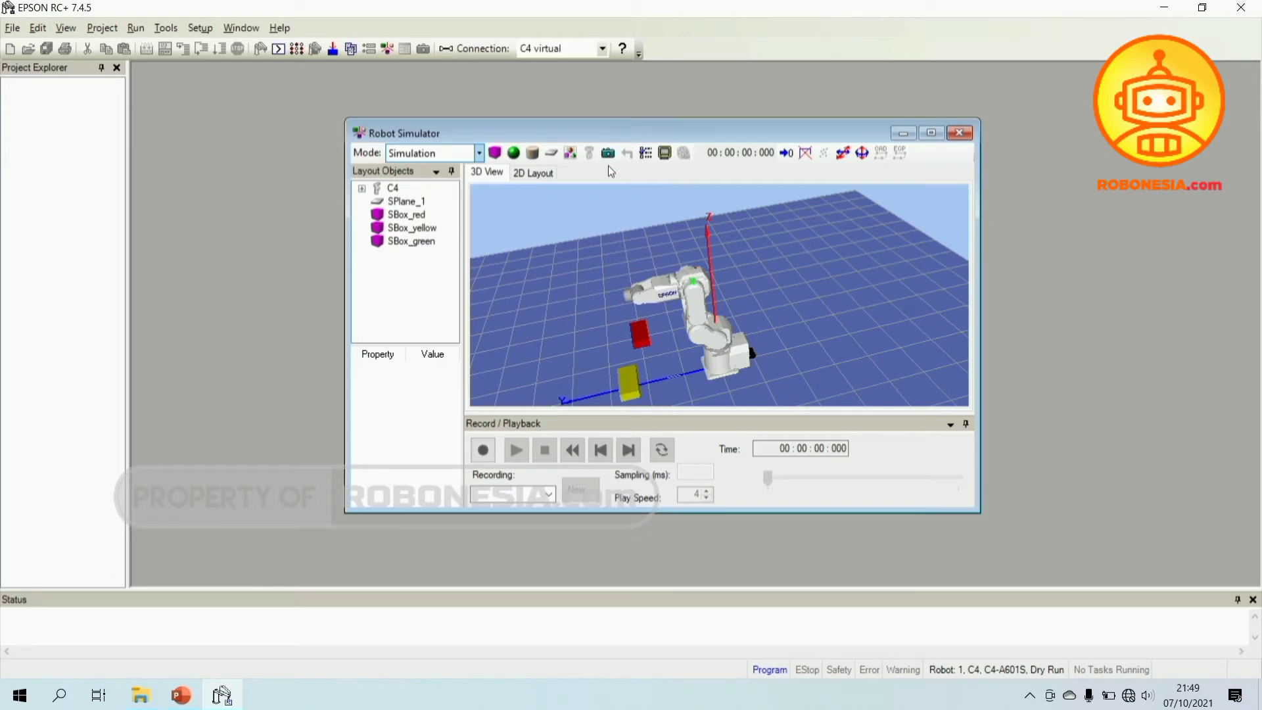
- Look through the Simulator Settings pages for Parameter, Point, Force Sensor, Force, Camera and Other
left_click(646, 154)
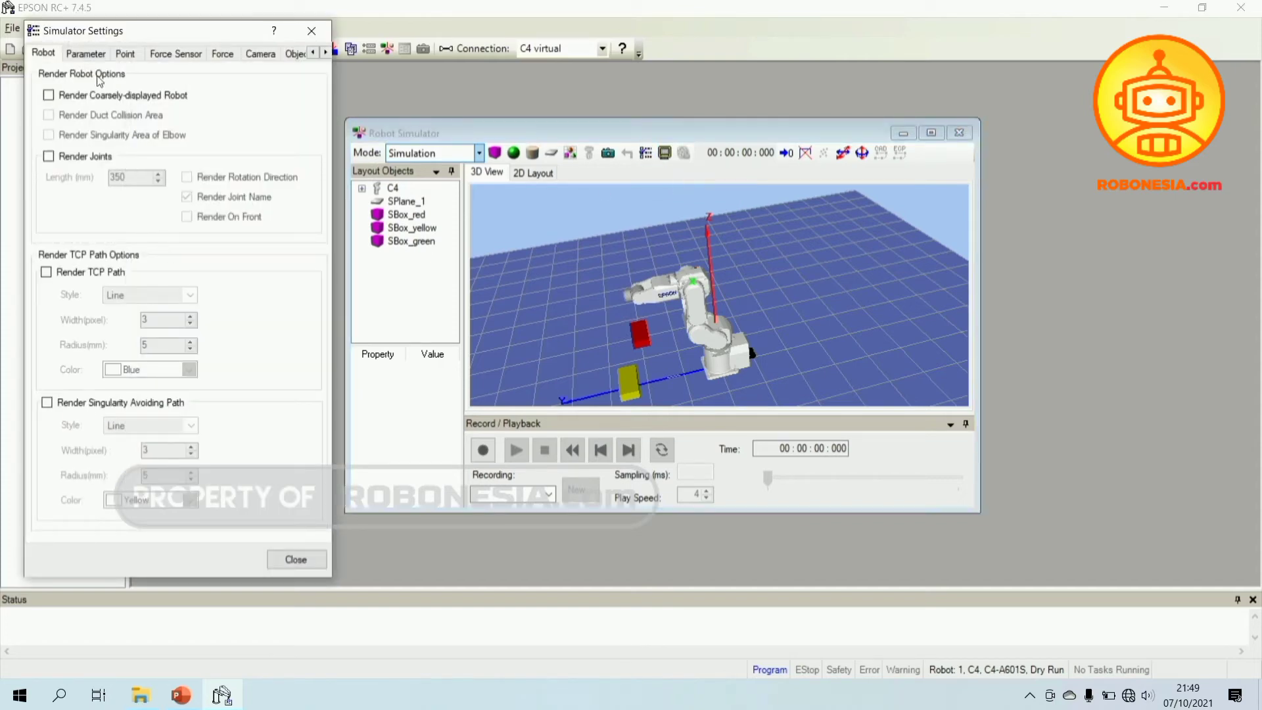
left_click(86, 56)
left_click(125, 55)
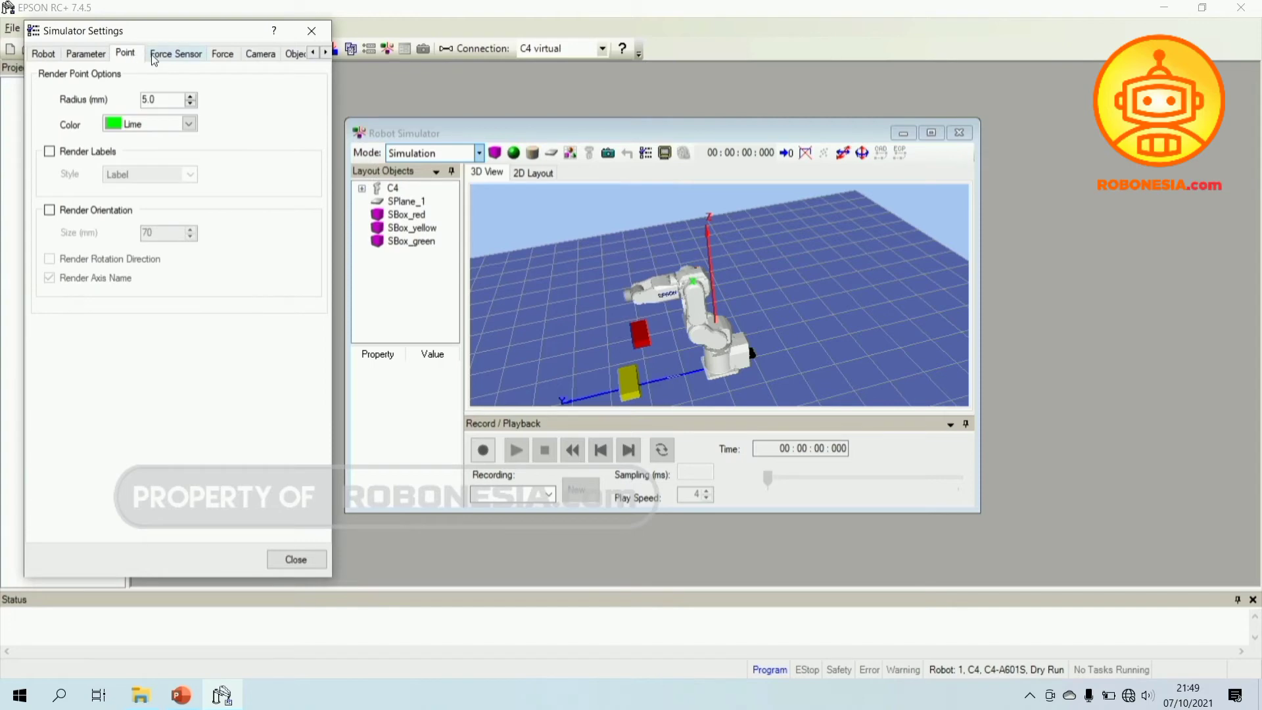
left_click(158, 55)
left_click(224, 55)
left_click(260, 55)
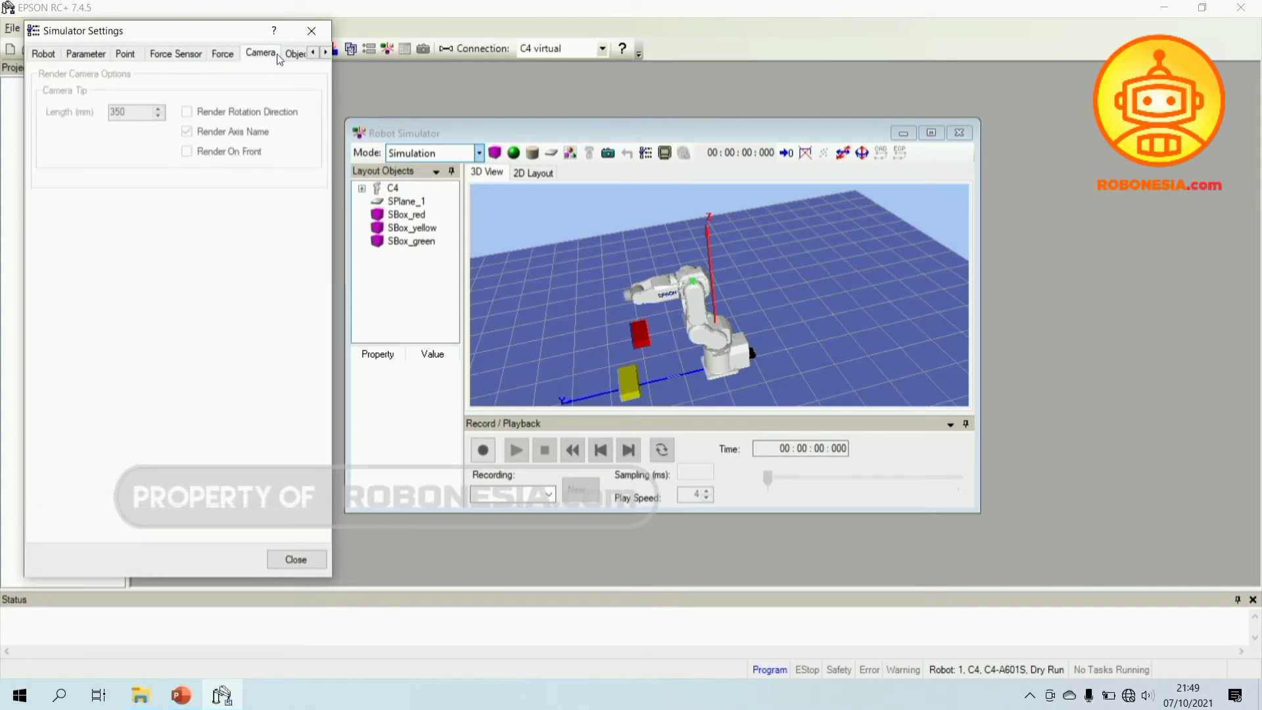
left_click(324, 52)
left_click(325, 52)
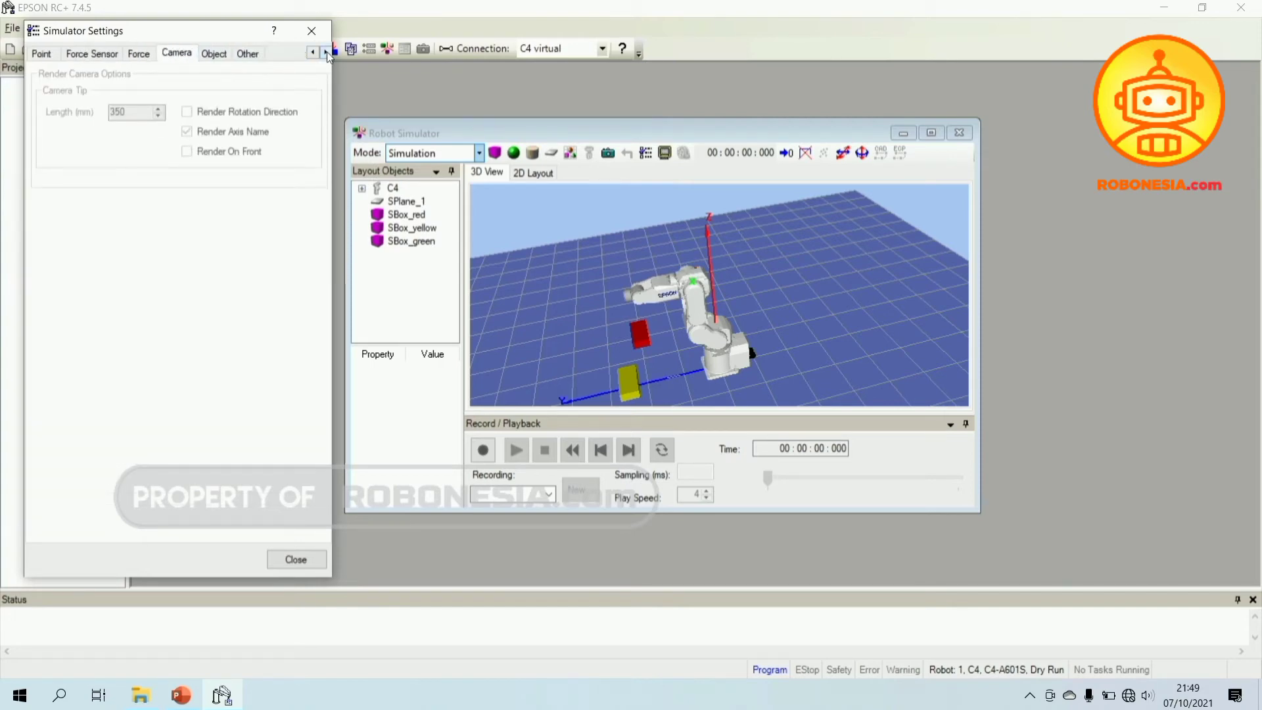
left_click(248, 53)
left_click(40, 55)
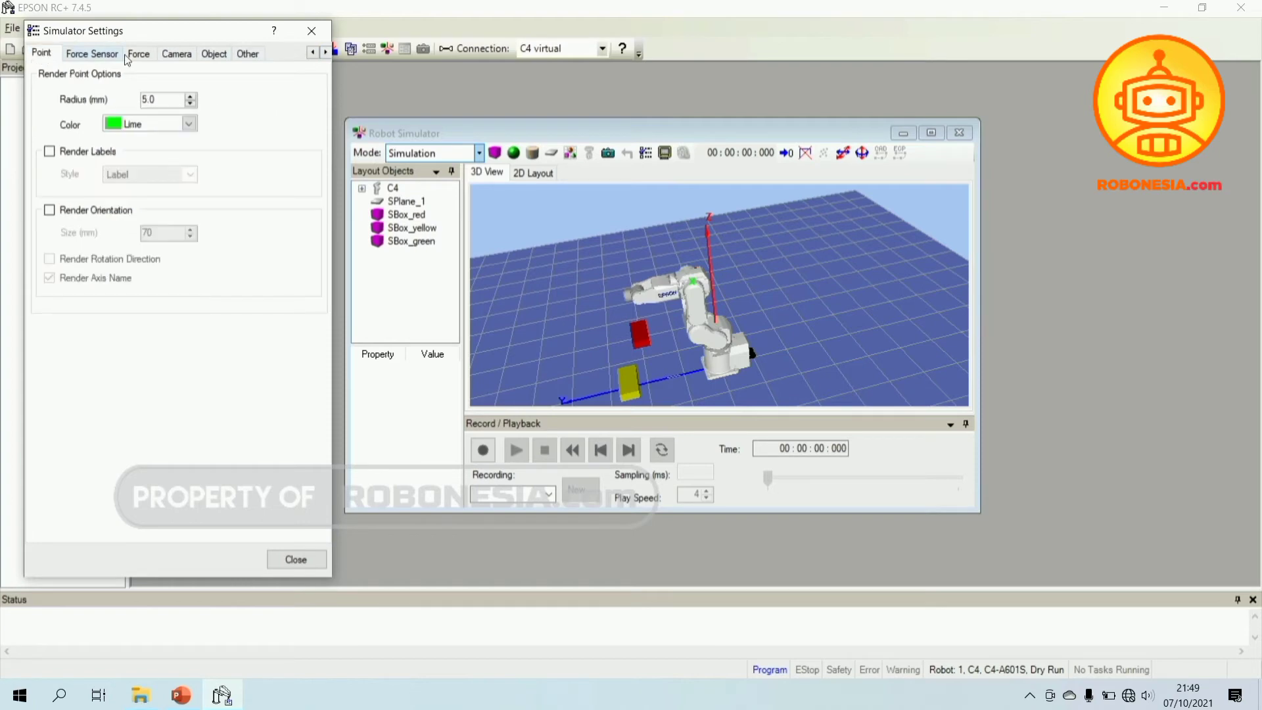
left_click(312, 54)
left_click(313, 54)
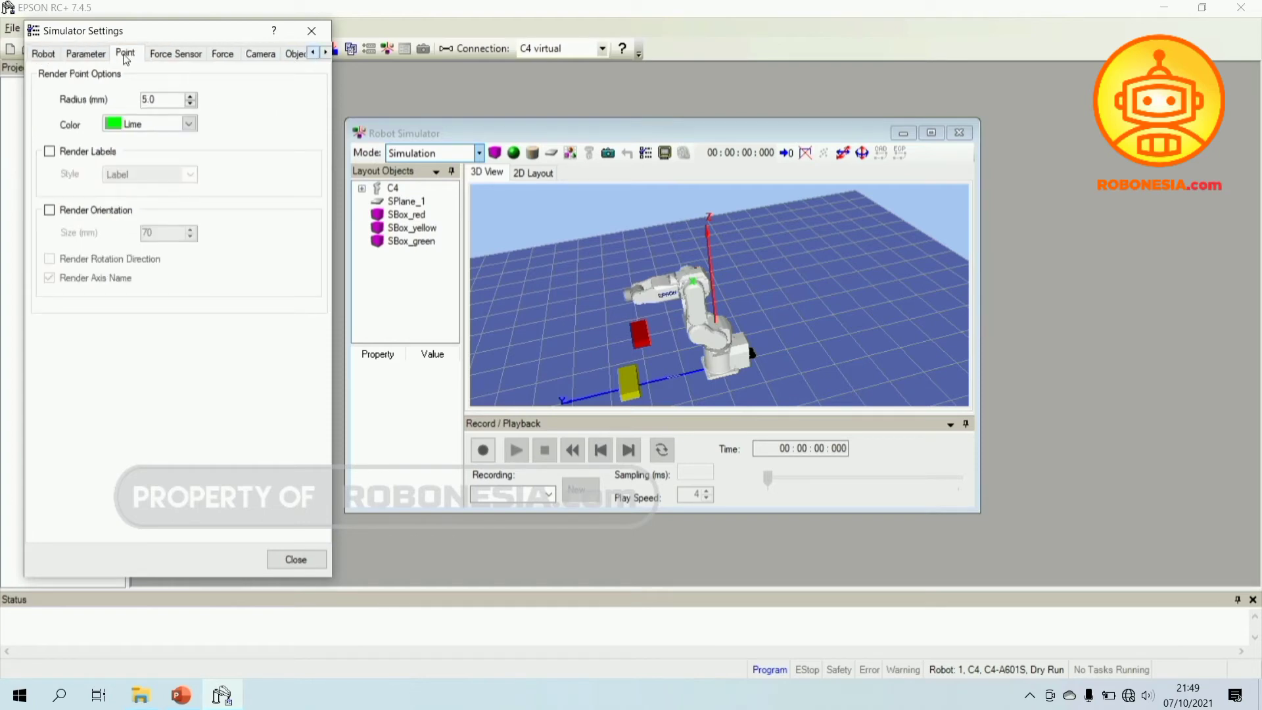
- In the Robot settings, try Render Coarsely-displayed Robot and Render Joints, switching each on and off again
left_click(46, 55)
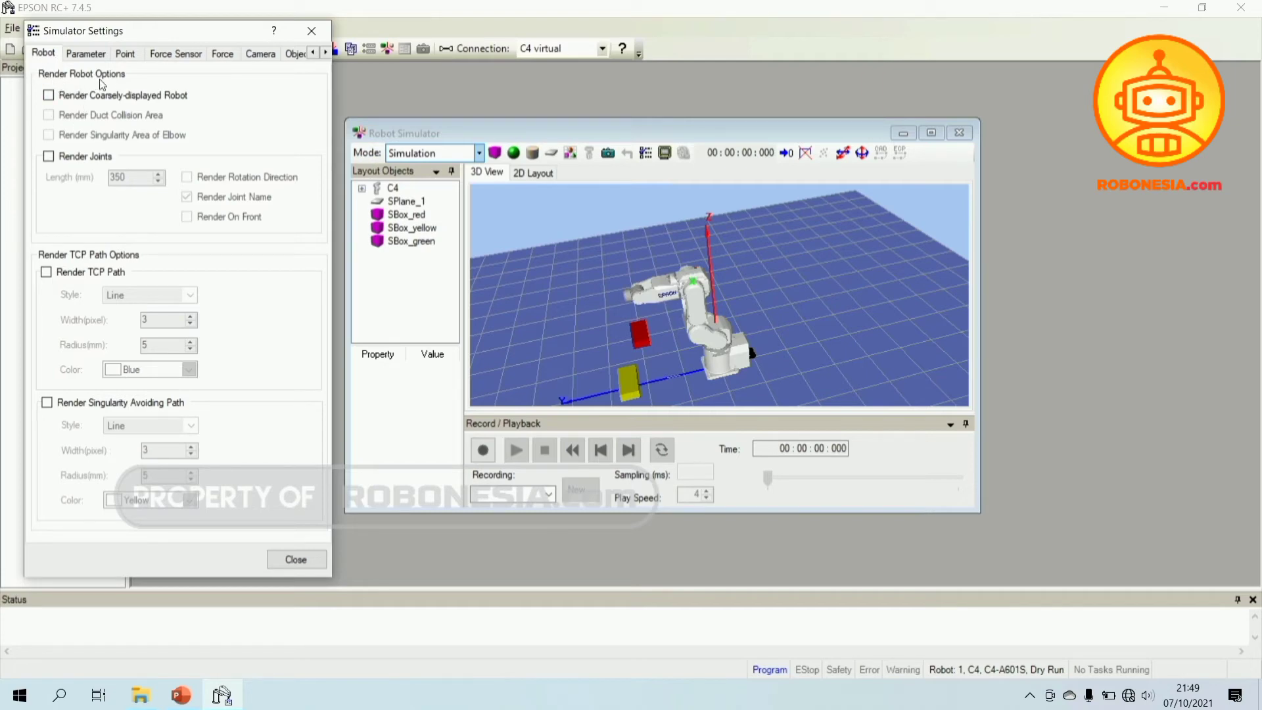
left_click(49, 97)
left_click(48, 97)
left_click(49, 157)
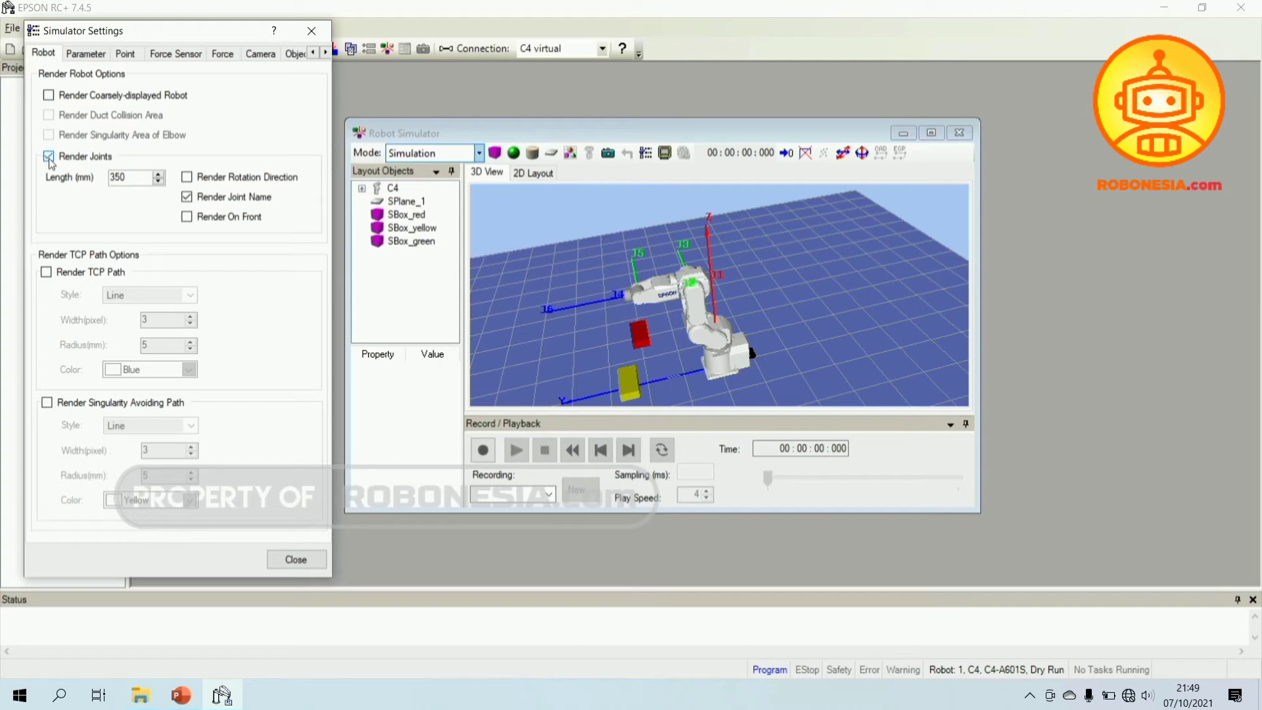
left_click(50, 157)
left_click(49, 98)
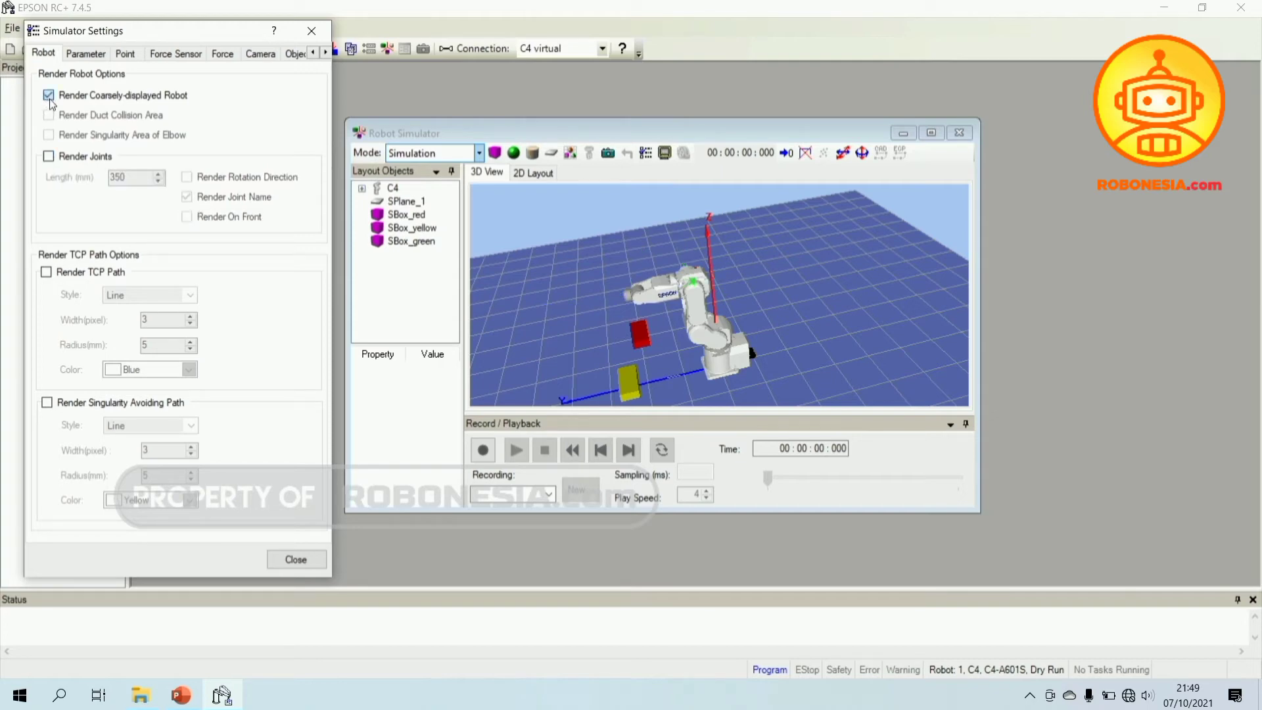
left_click(50, 99)
- Try Render TCP Path and Render Singularity Avoiding Path, switching each on and off again, and close the simulator settings
left_click(46, 272)
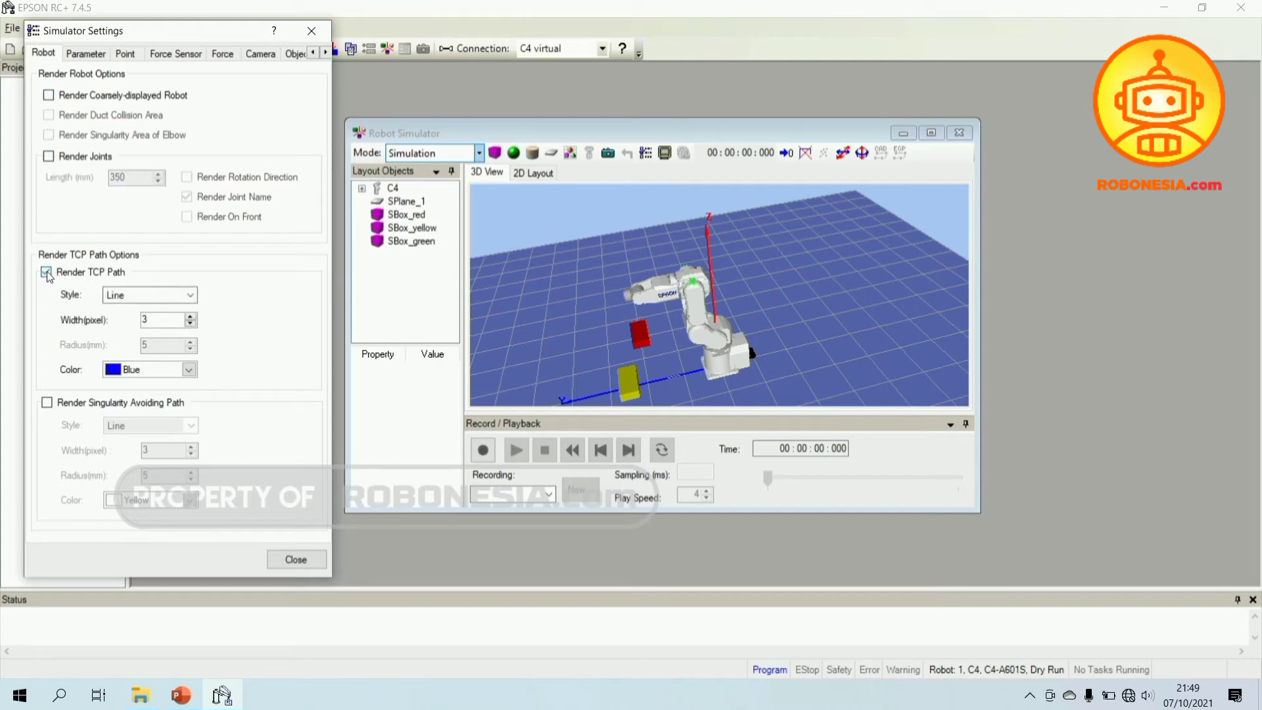
left_click(46, 271)
left_click(47, 403)
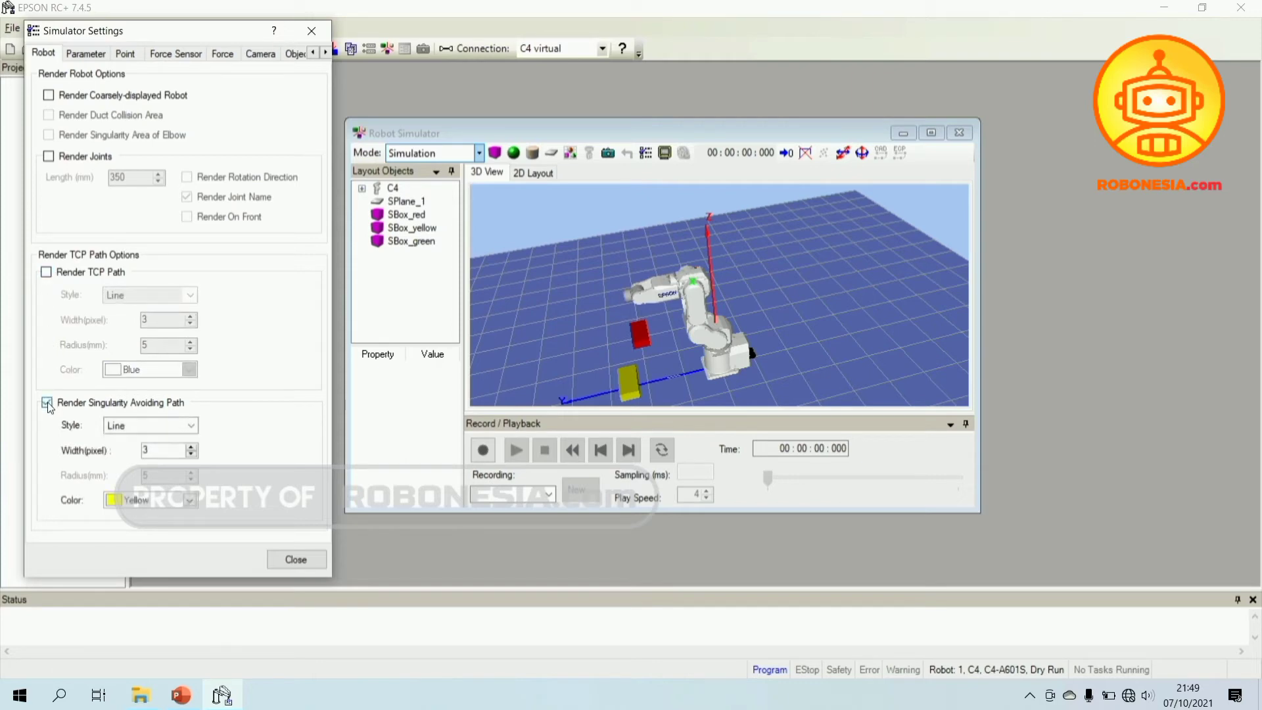
left_click(47, 403)
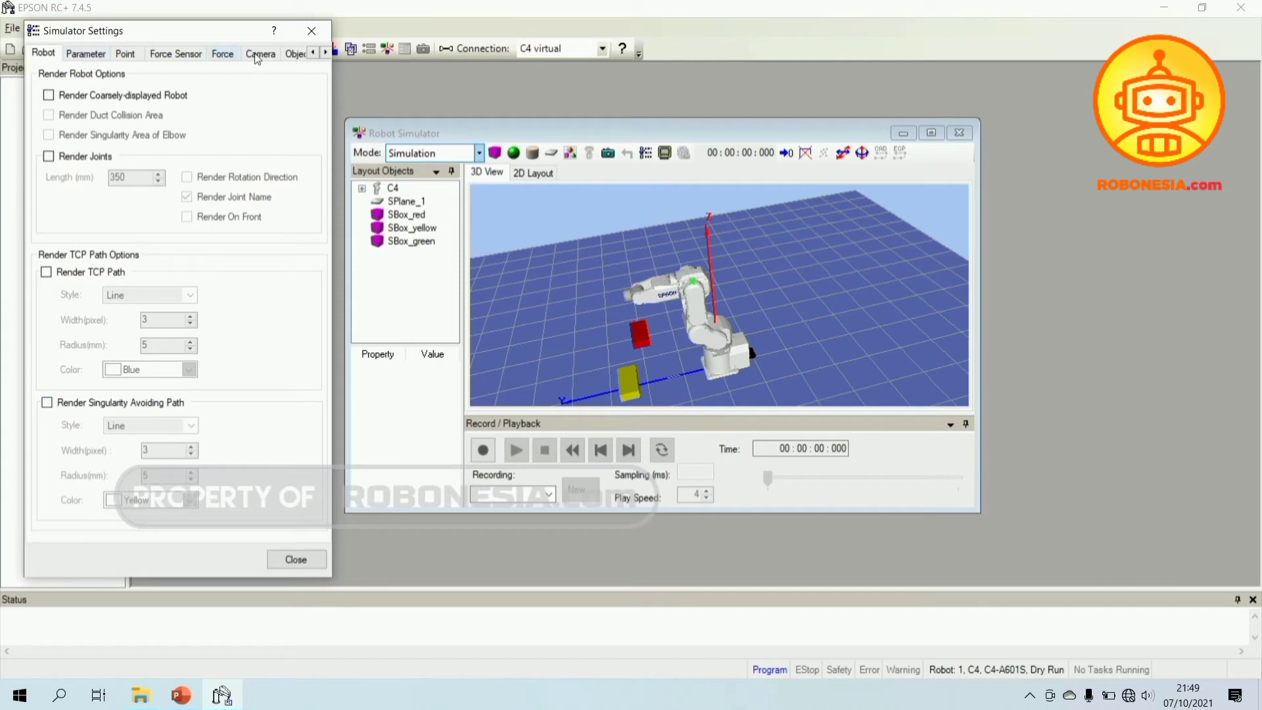
left_click(308, 556)
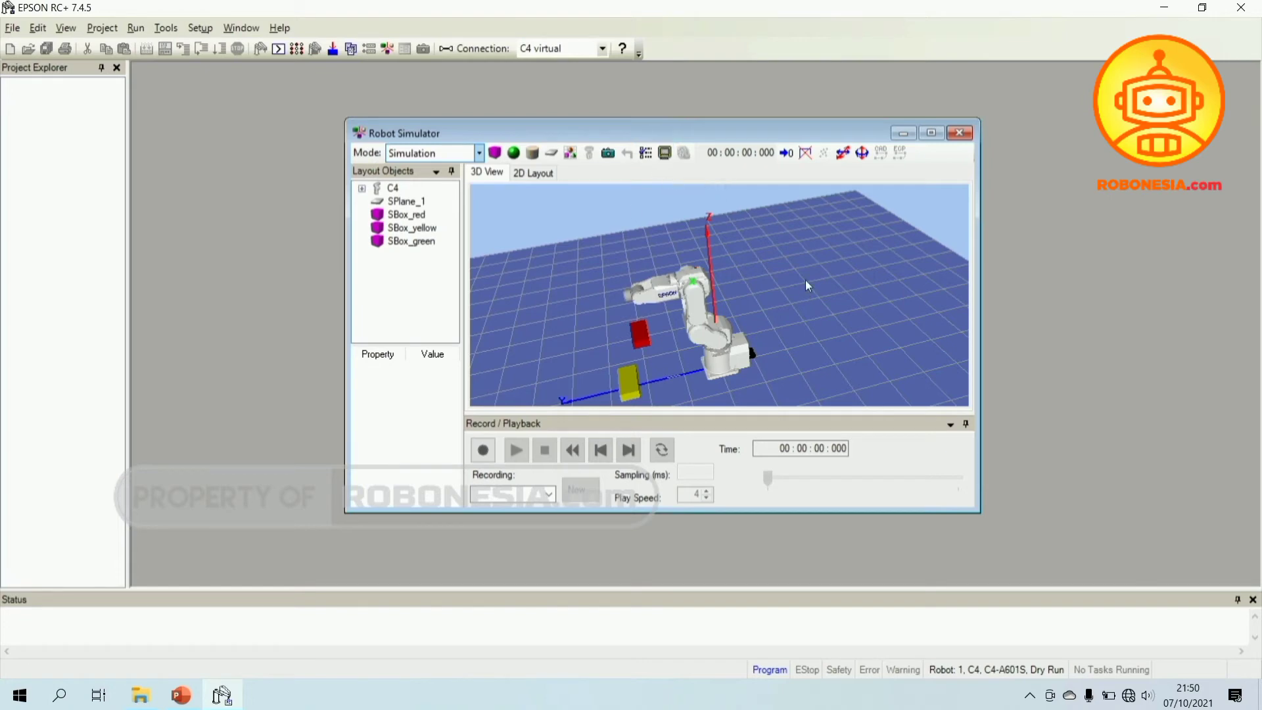
- Turn the 3D view to show the robot and all three boxes, and save its image as bitmap "C4 coba ss" in Documents
left_click_drag(806, 281, 776, 348)
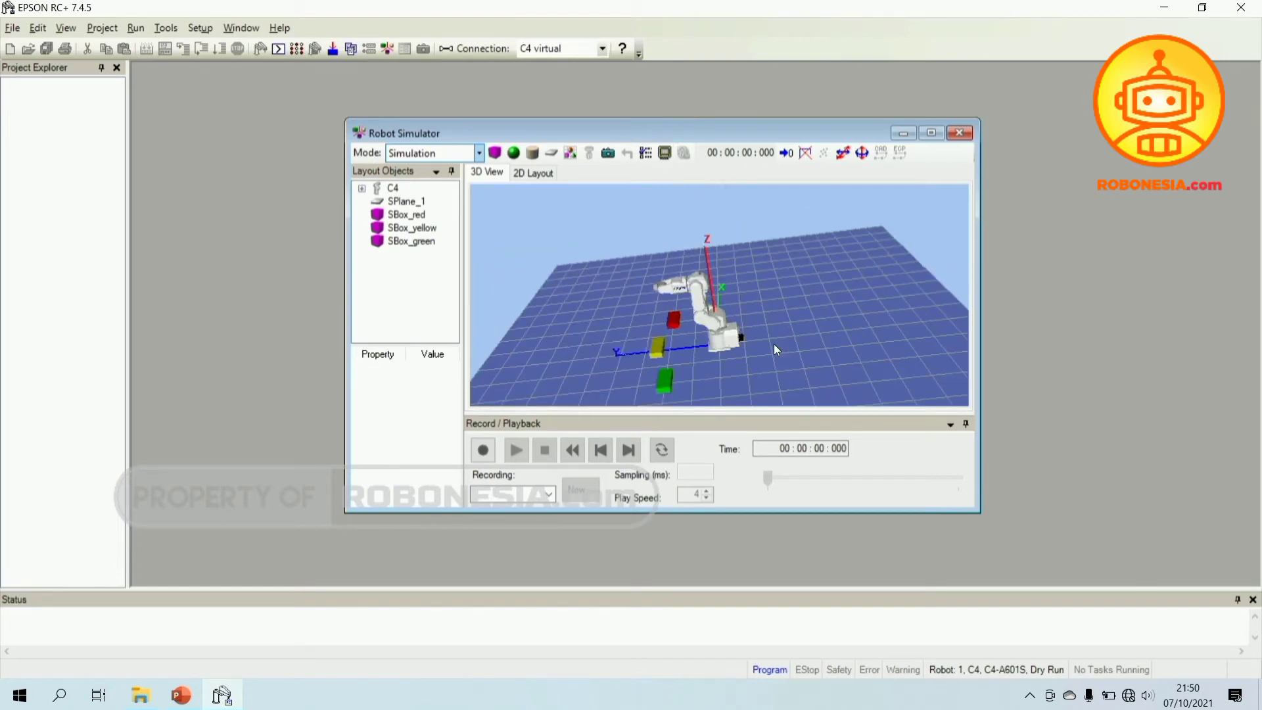
left_click(666, 153)
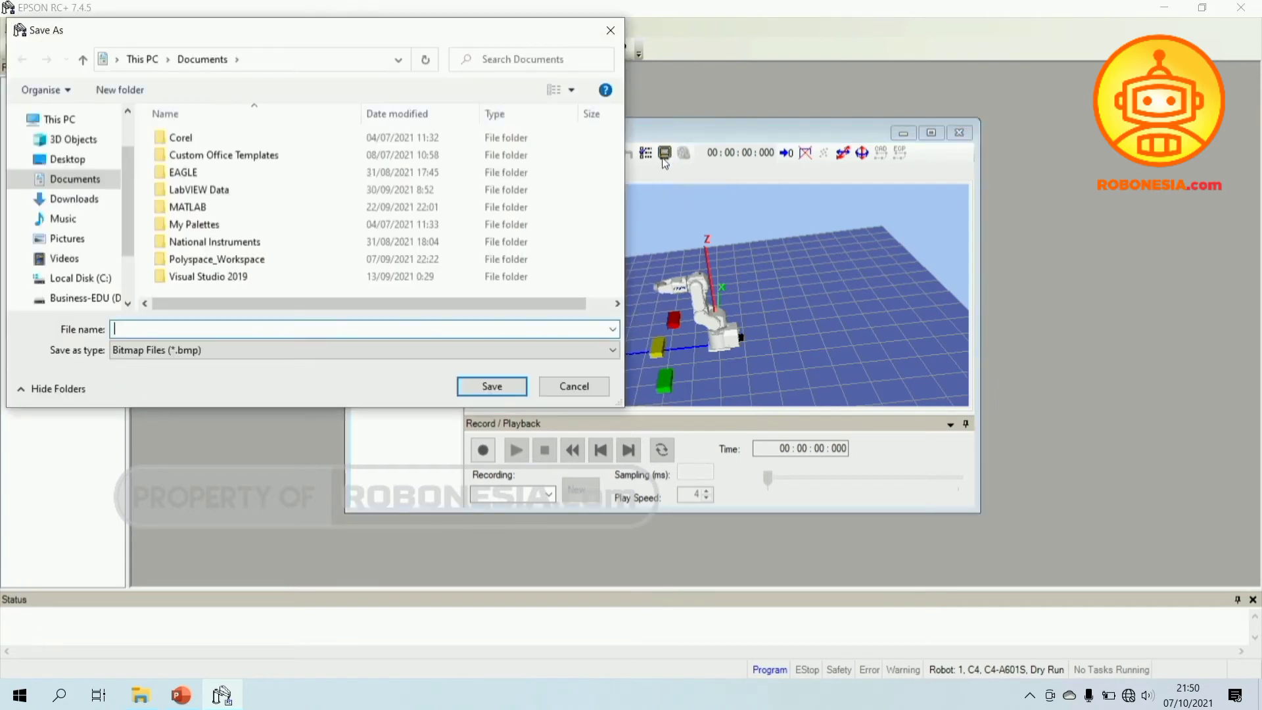
left_click(155, 351)
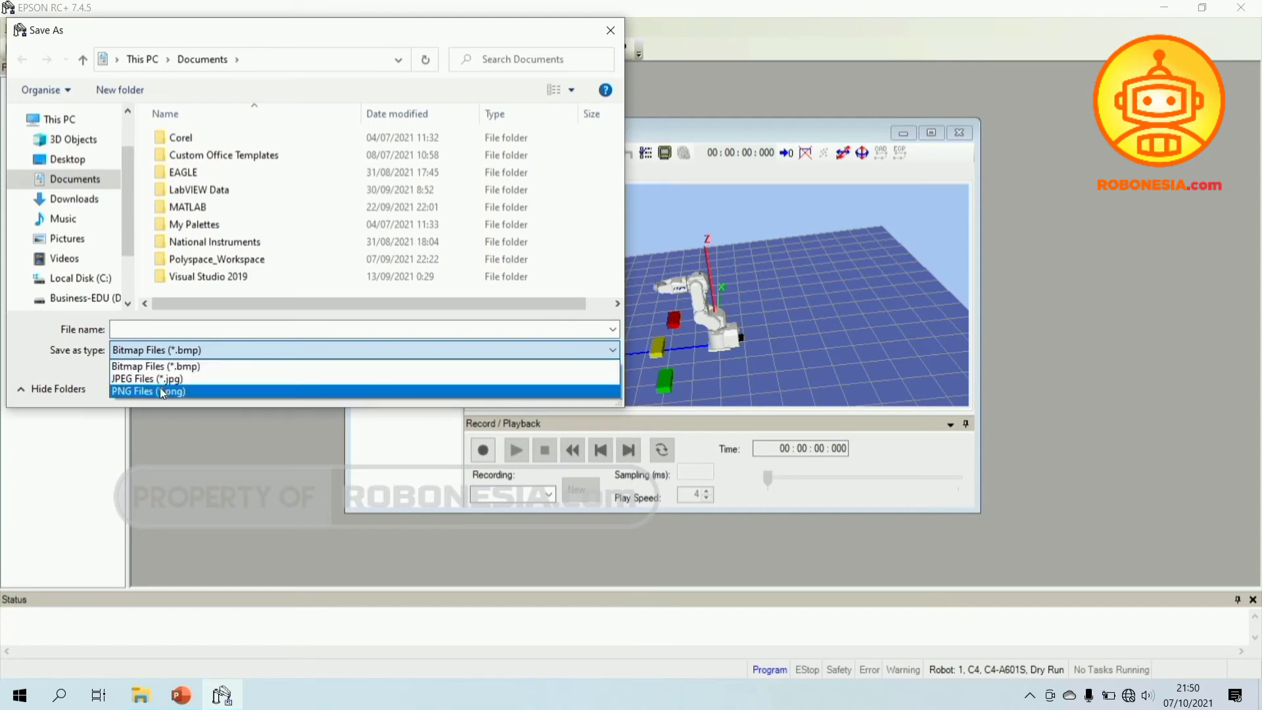
left_click(225, 329)
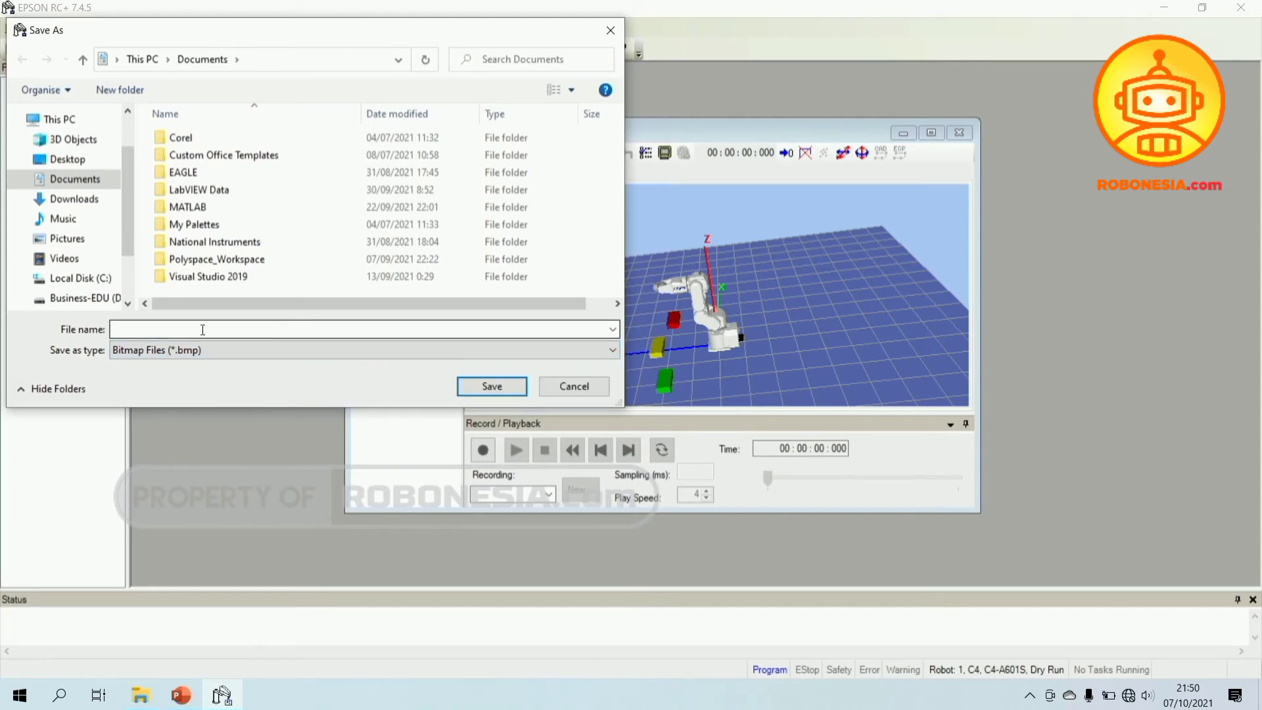
left_click(201, 328)
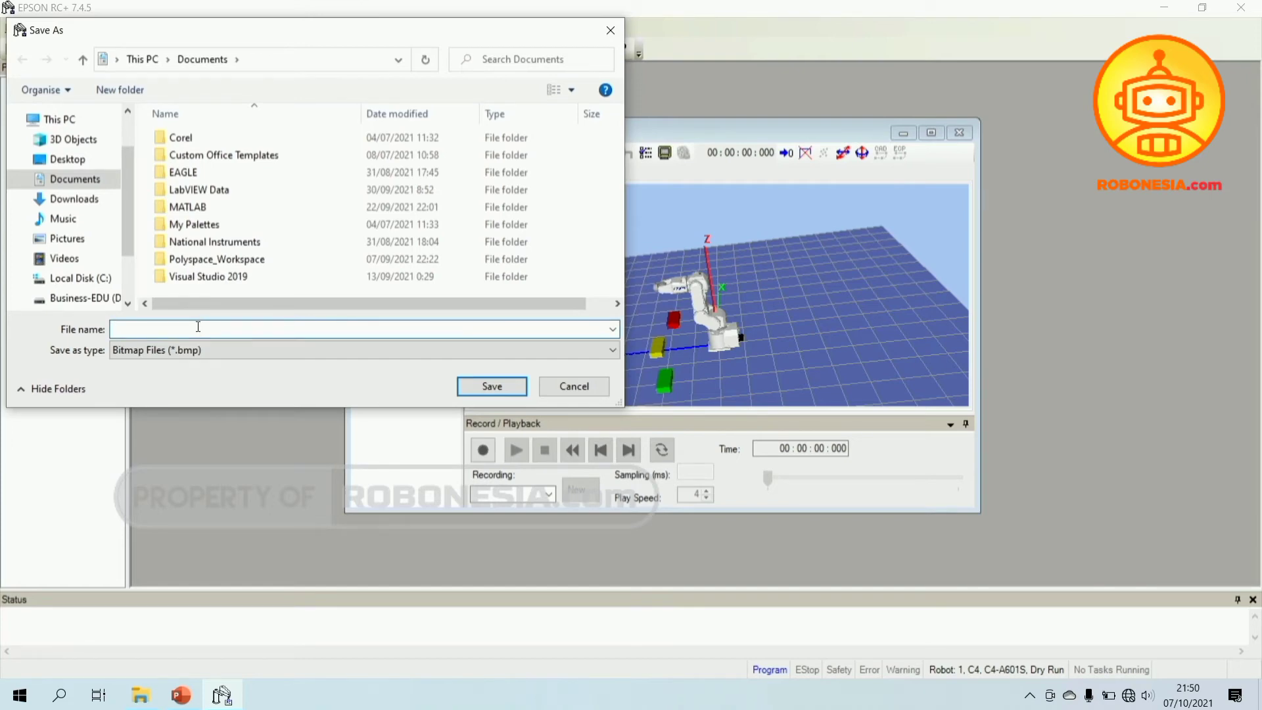
type("C4 coba ss")
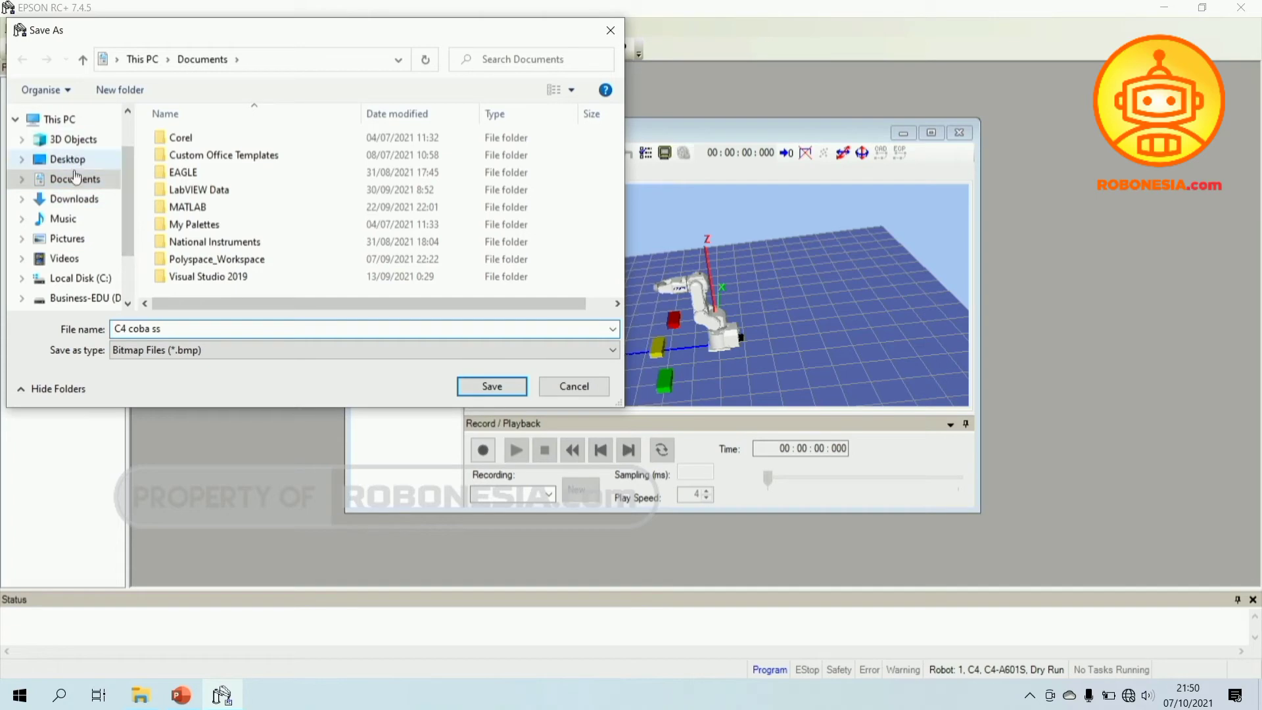
left_click(92, 181)
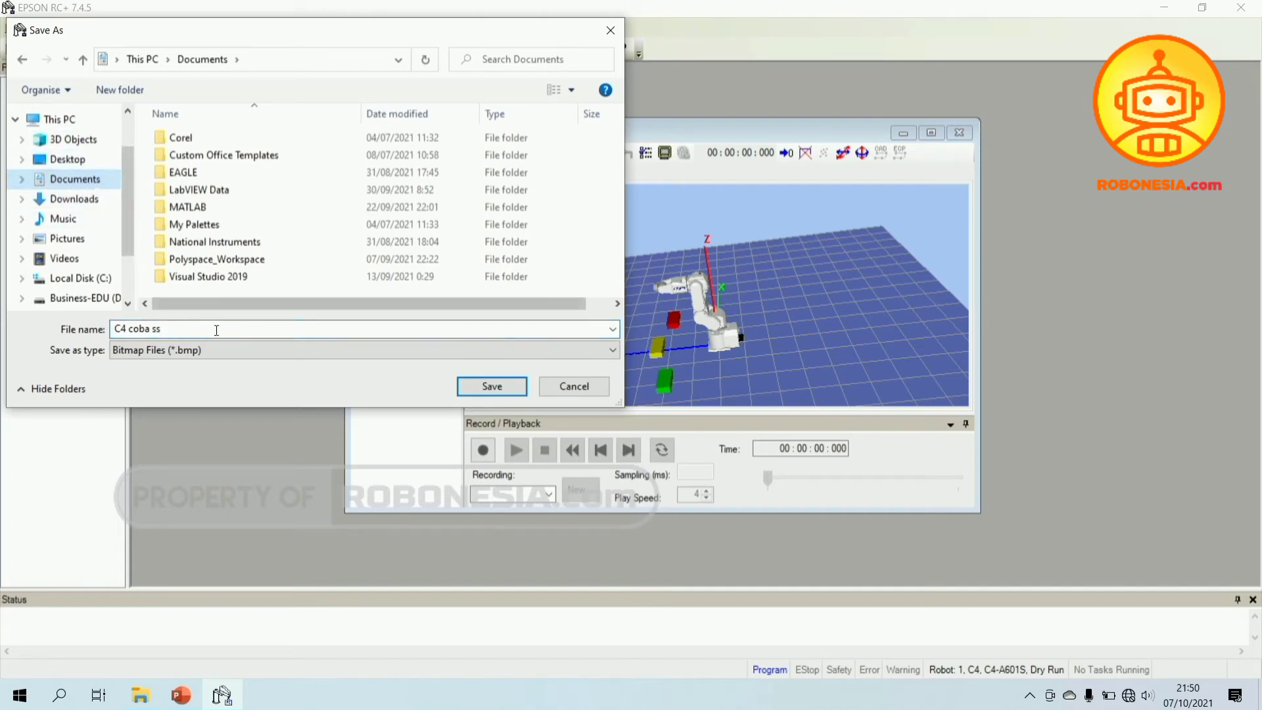
left_click(481, 387)
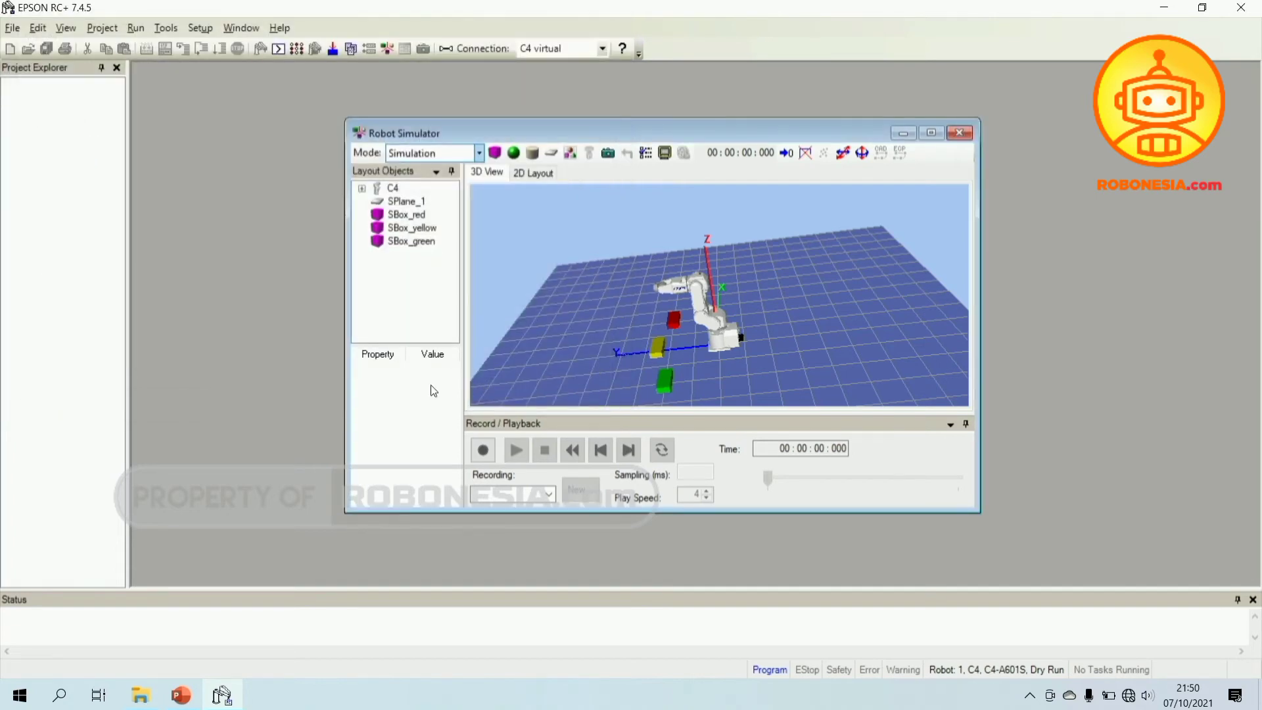
- Switch to File Explorer, view C4 coba ss.bmp from the Documents folder in Photos, and close the picture
left_click(145, 697)
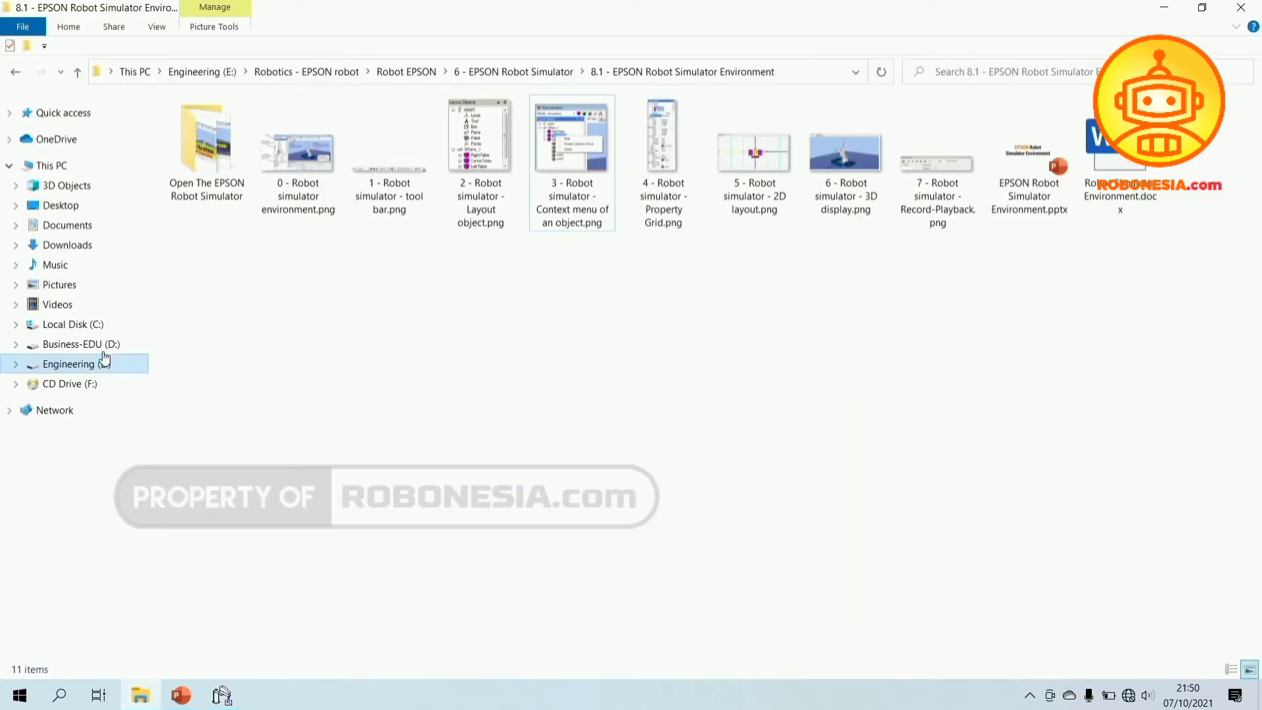
left_click(77, 234)
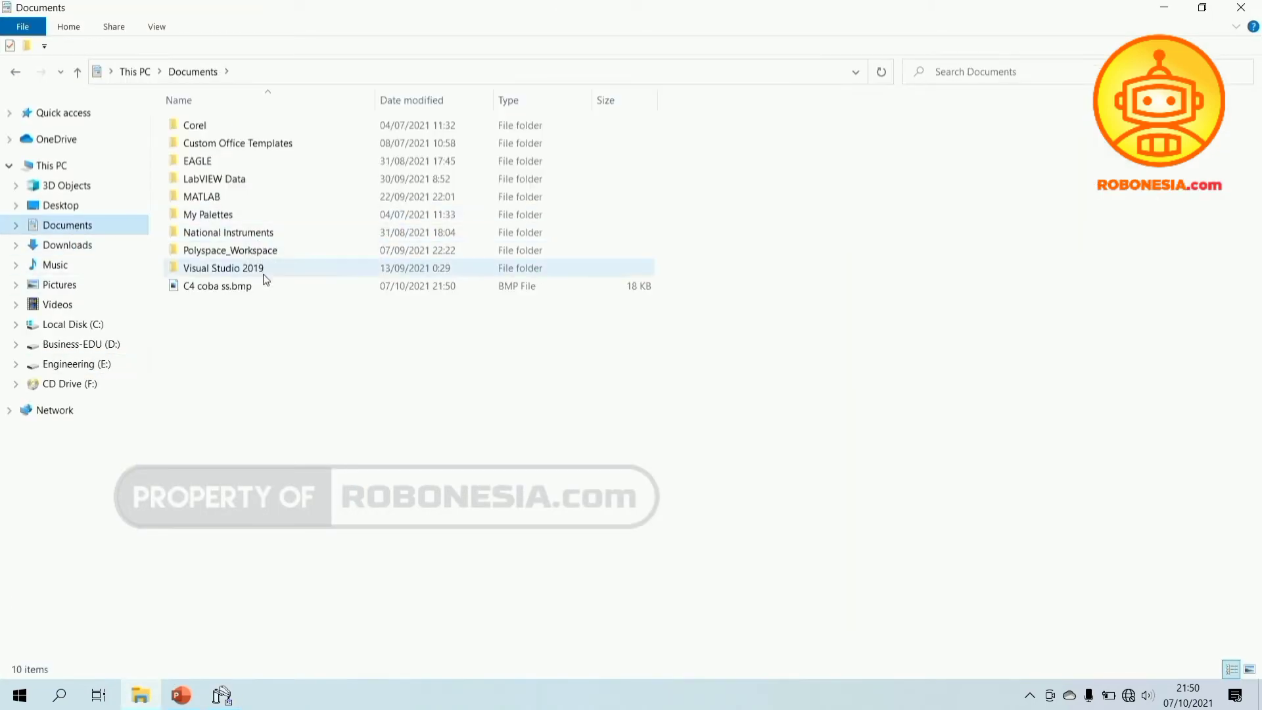
left_click(225, 294)
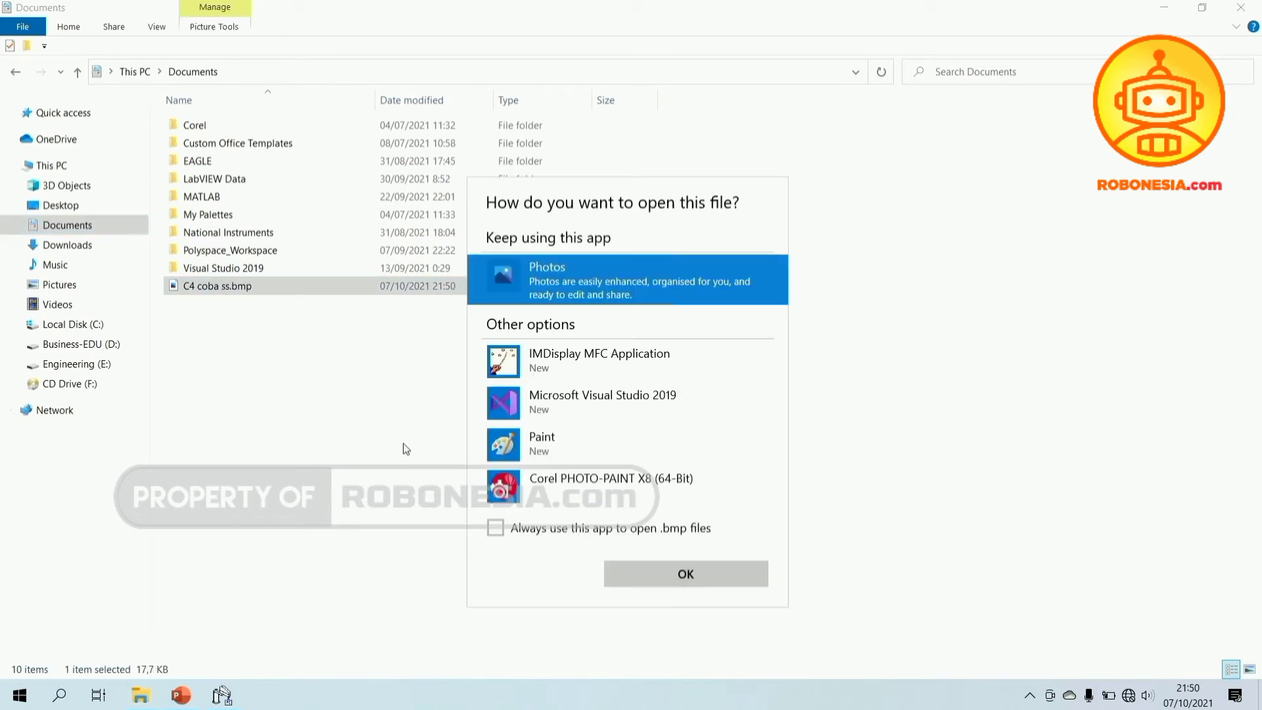
left_click(620, 582)
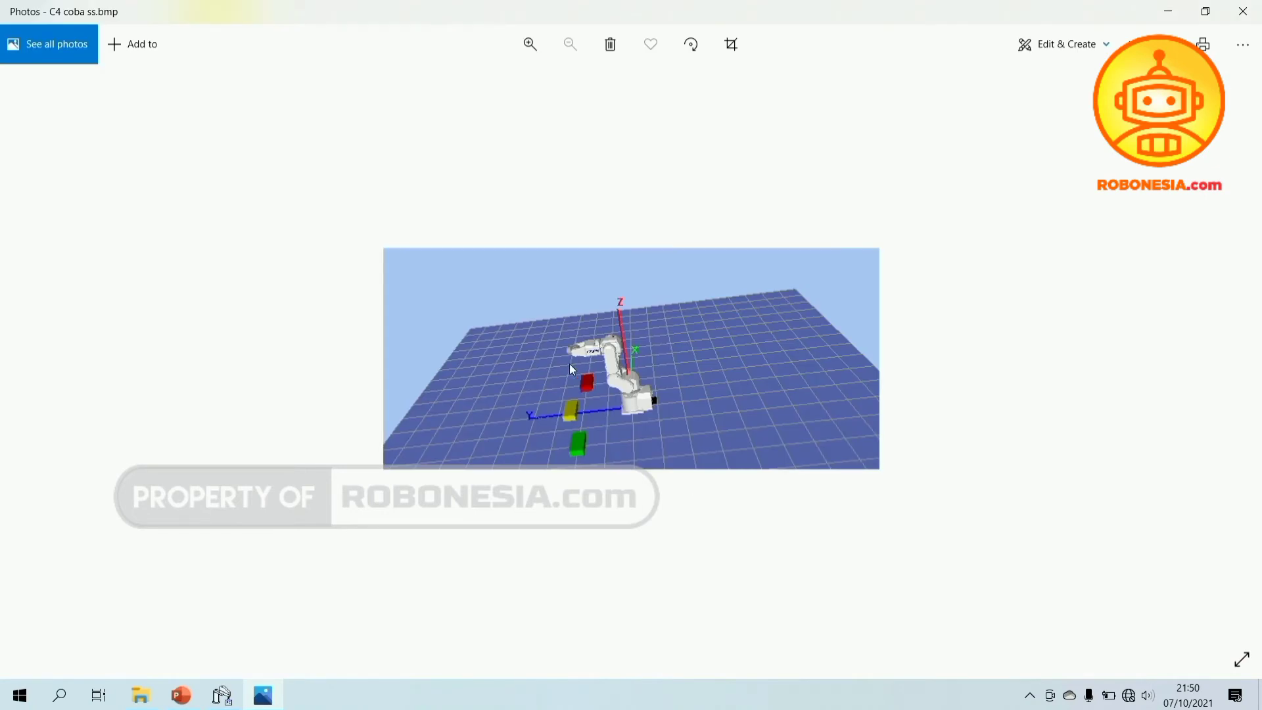
left_click(1244, 11)
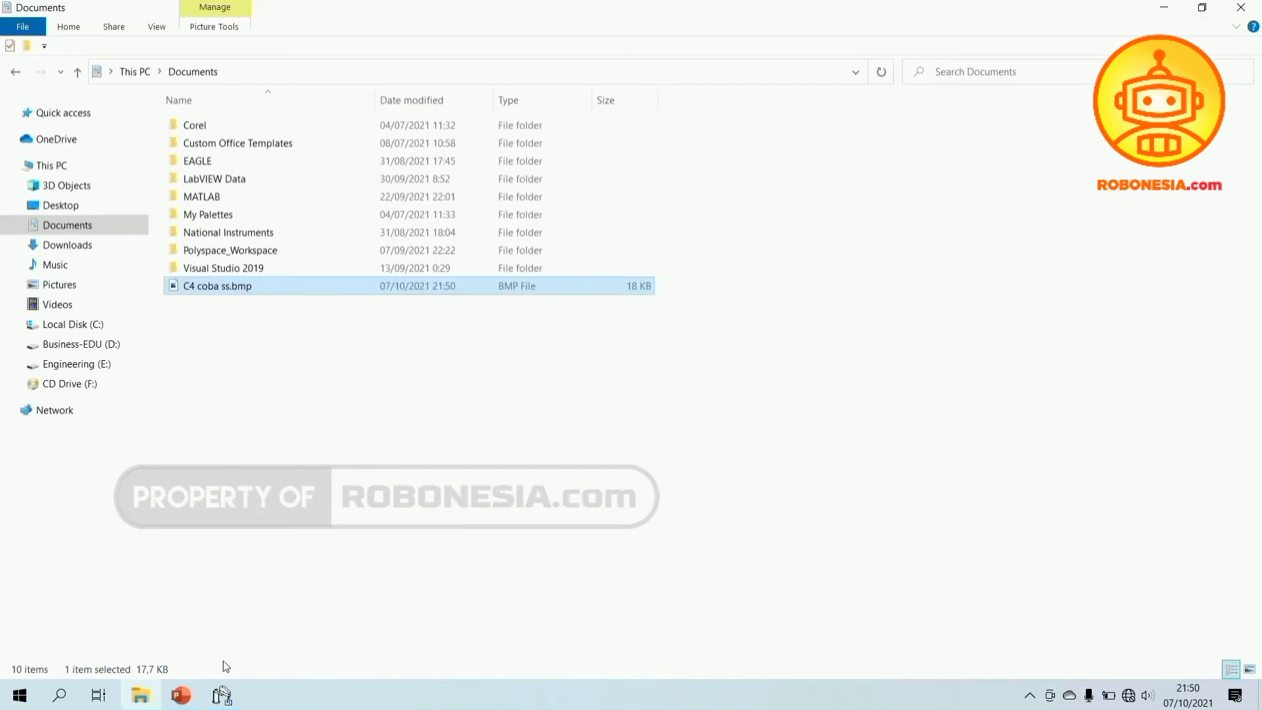
- Switch back to EPSON RC+ and clear the Robot Simulator's elapsed time
left_click(222, 695)
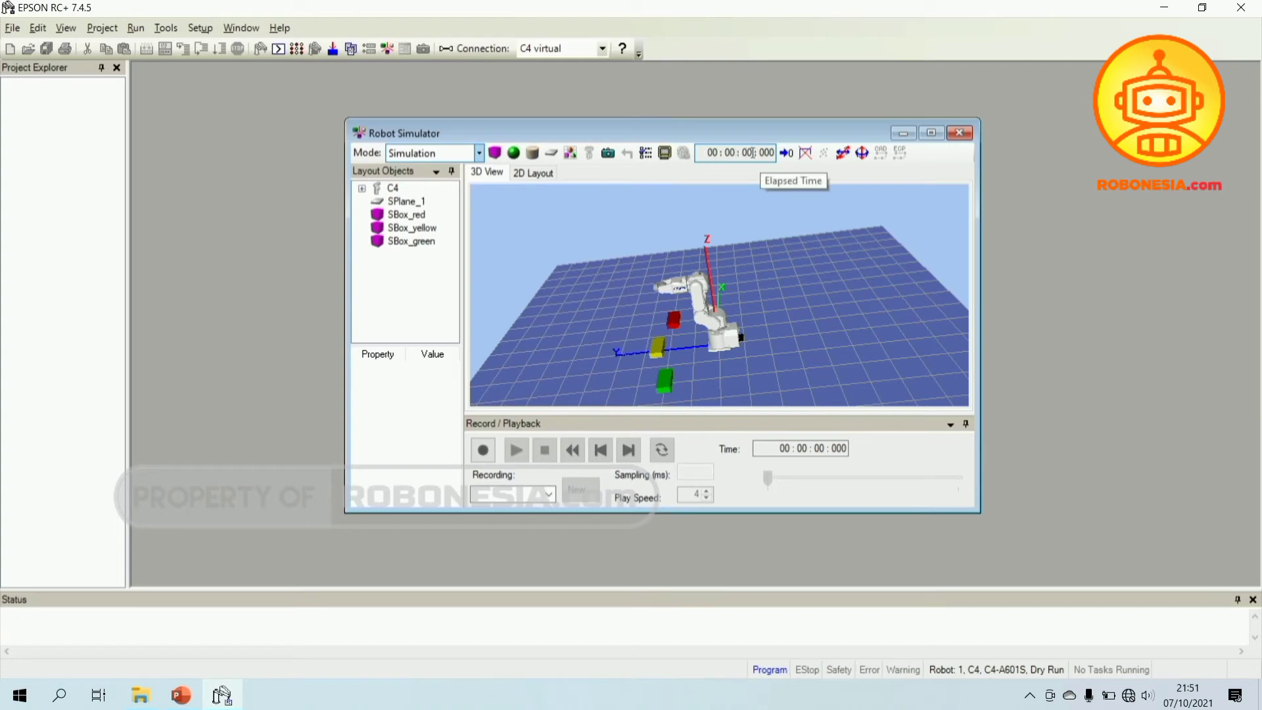
left_click(789, 159)
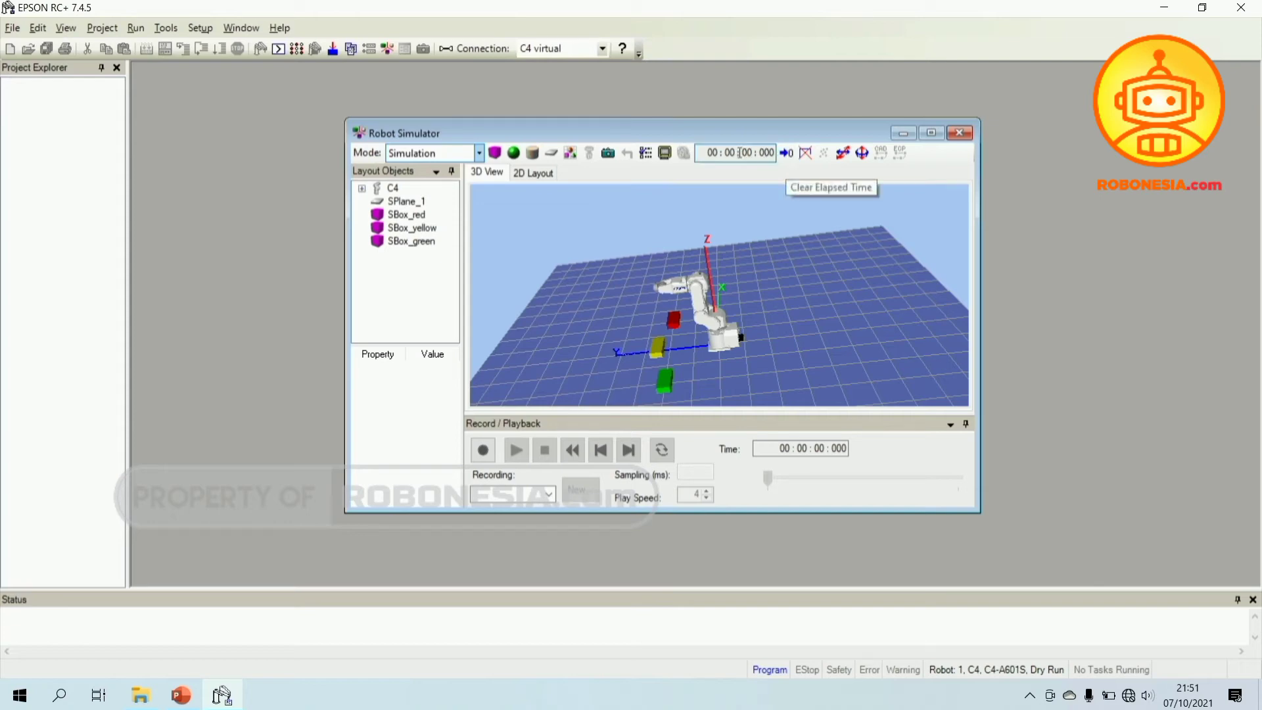